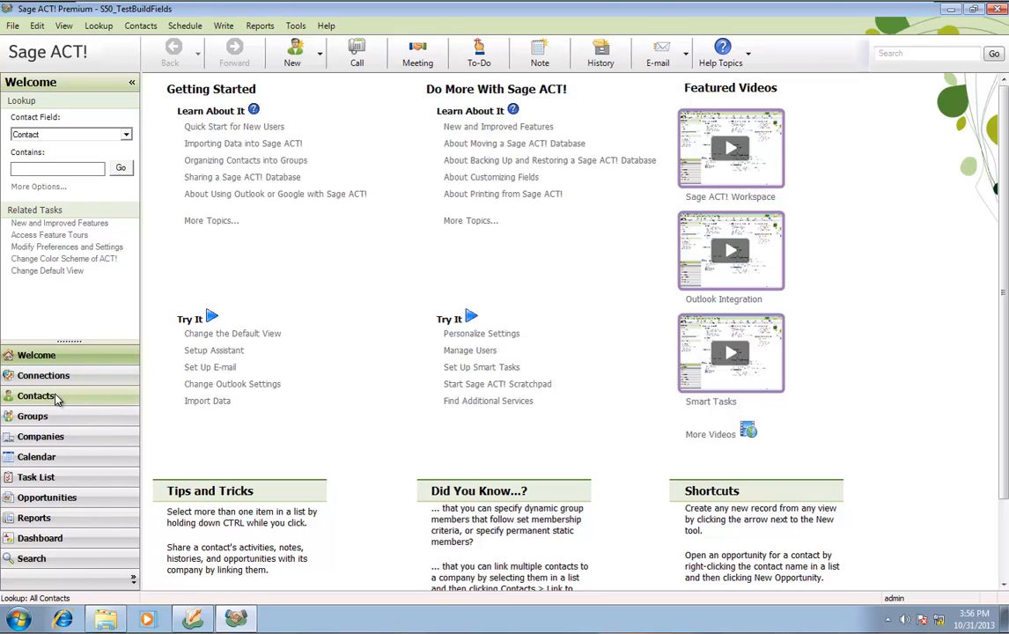
Switch to the Contacts detail view and move the S50SalesData Installation Wizard fully into view
click(67, 26)
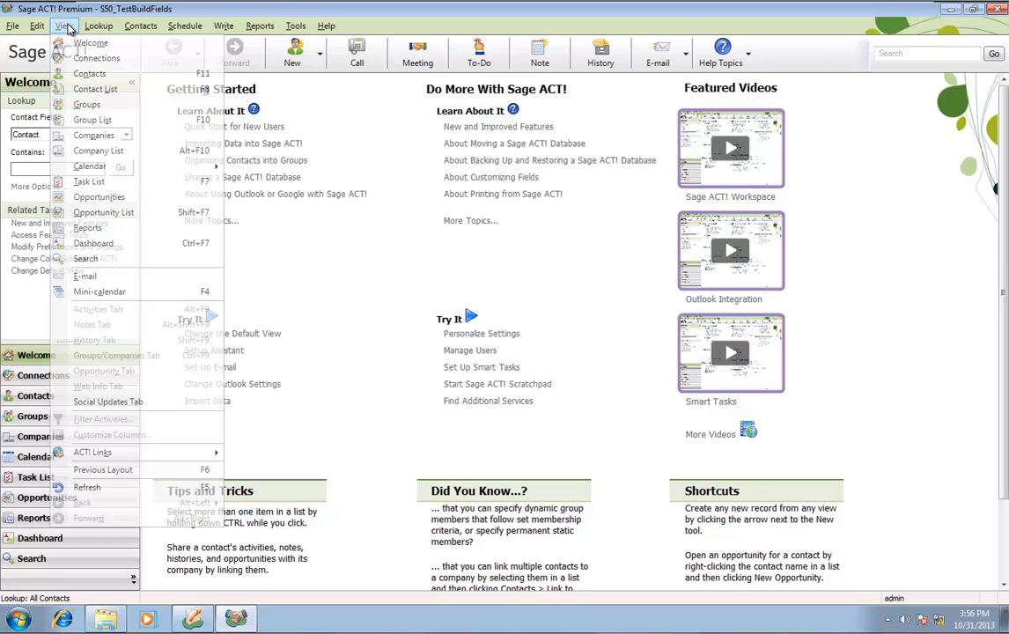
click(89, 76)
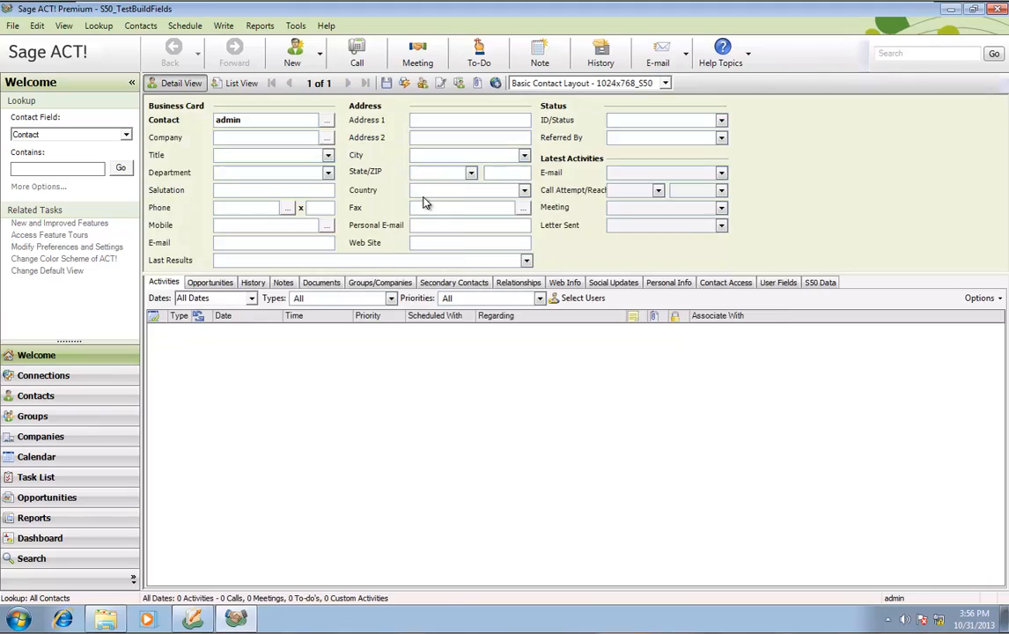
drag(416, 146, 380, 72)
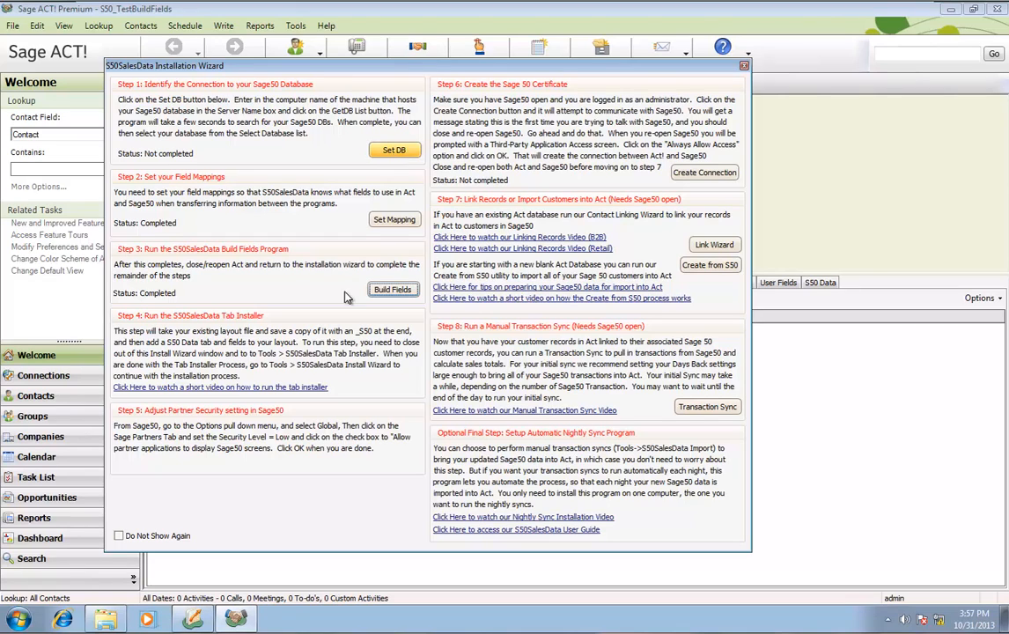
Connect the wizard to the chtechone Sage 50 database from the fetched database list
mouse_move(201, 620)
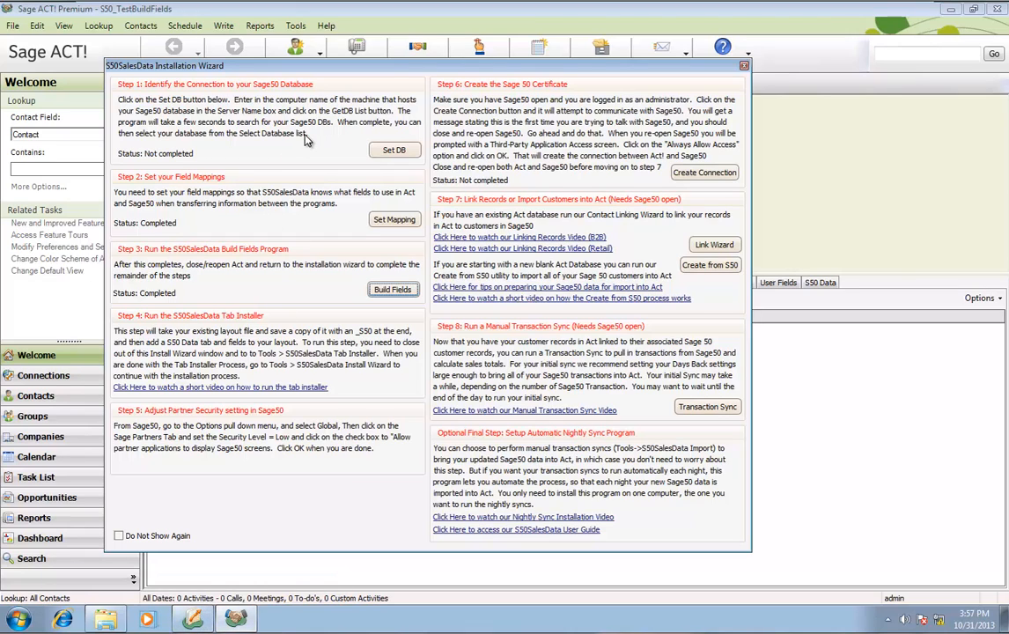
click(393, 150)
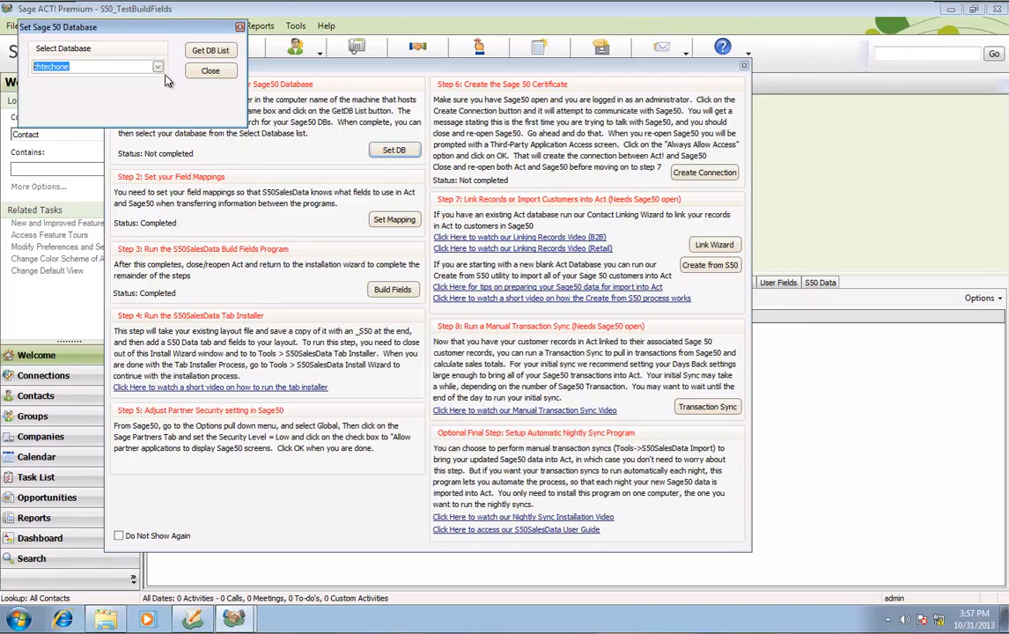
click(239, 102)
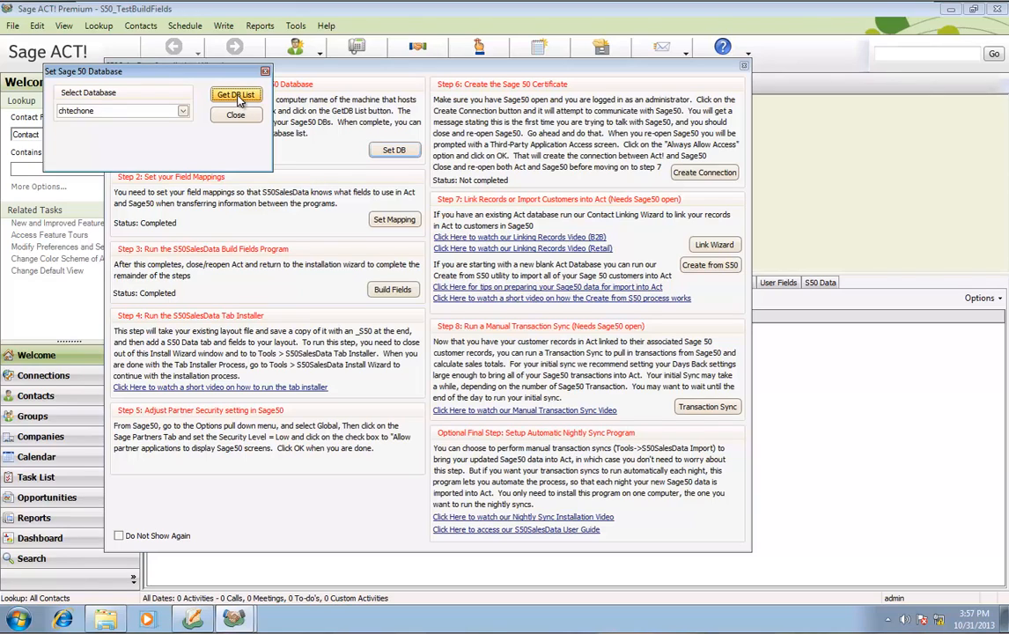
click(185, 113)
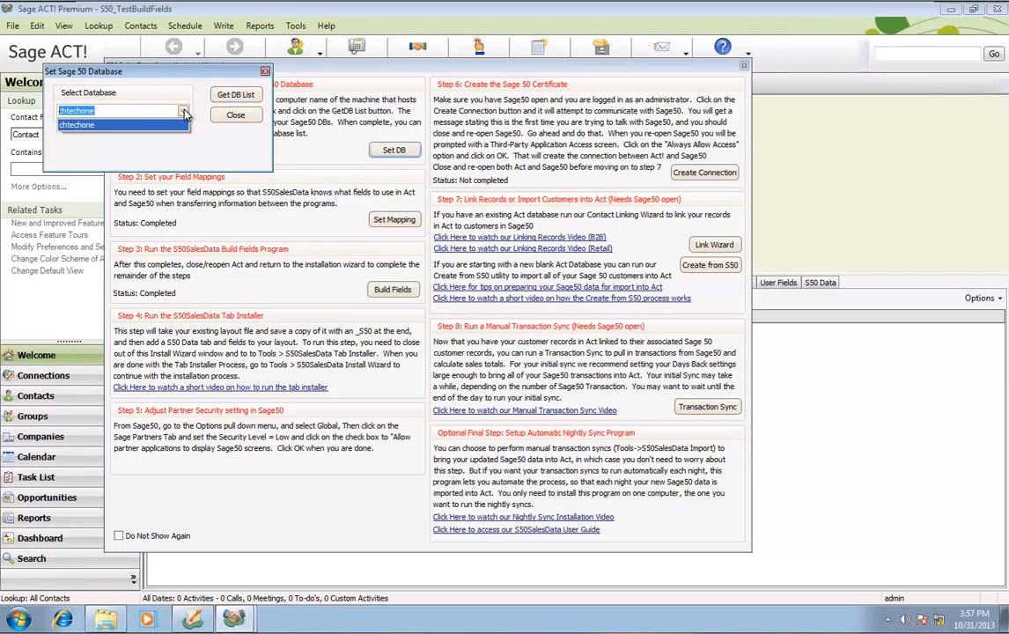
click(84, 127)
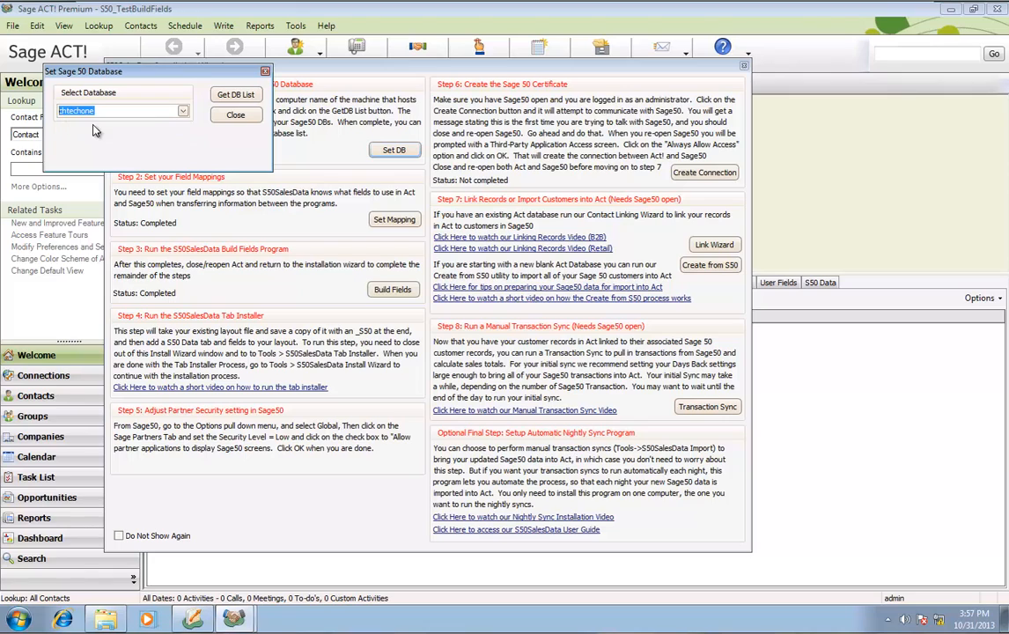
click(235, 117)
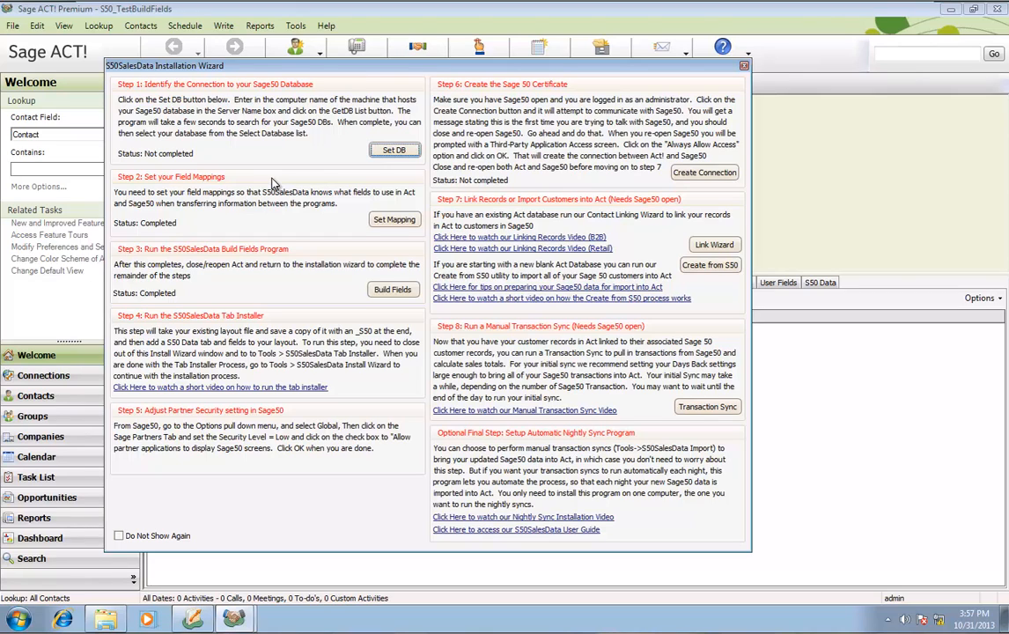
click(385, 222)
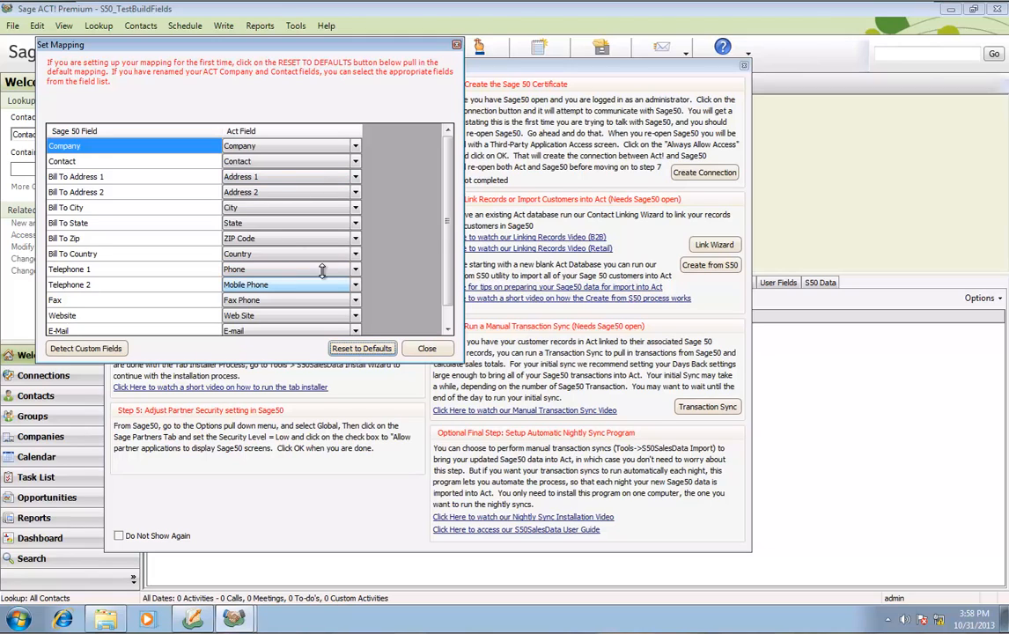
scroll(342, 253, down, 1)
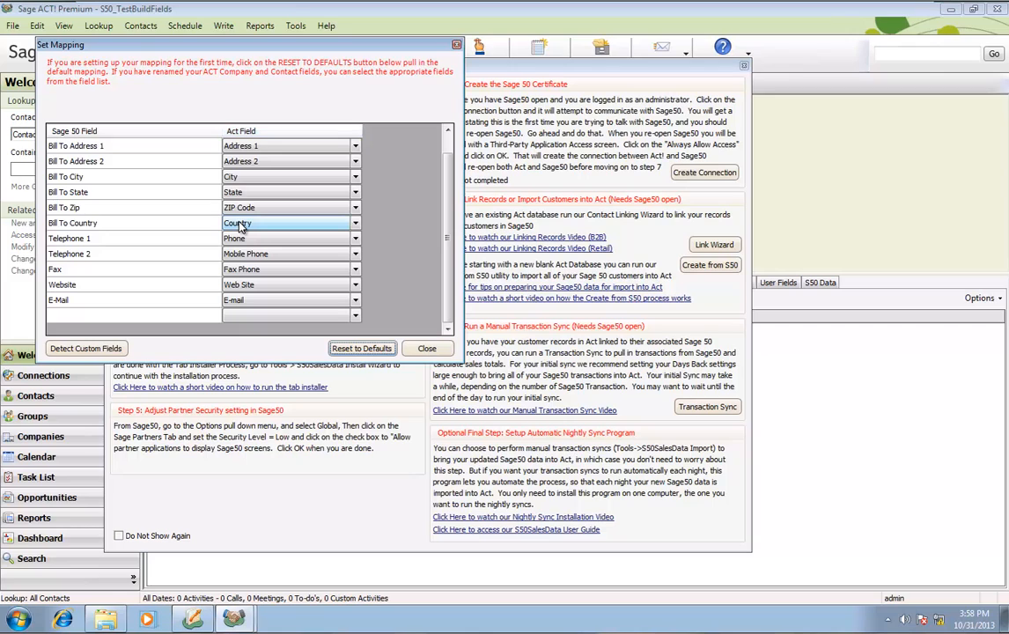
click(427, 349)
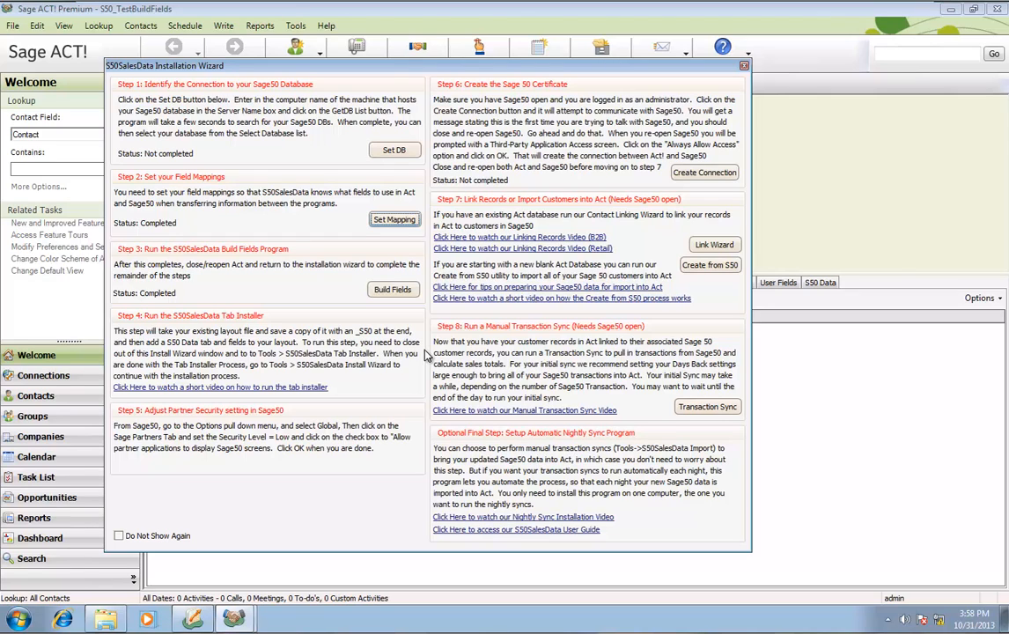
Build the Step 3 Sage 50 fields with username 'admin' and acknowledge the reopen-Act notice
click(393, 291)
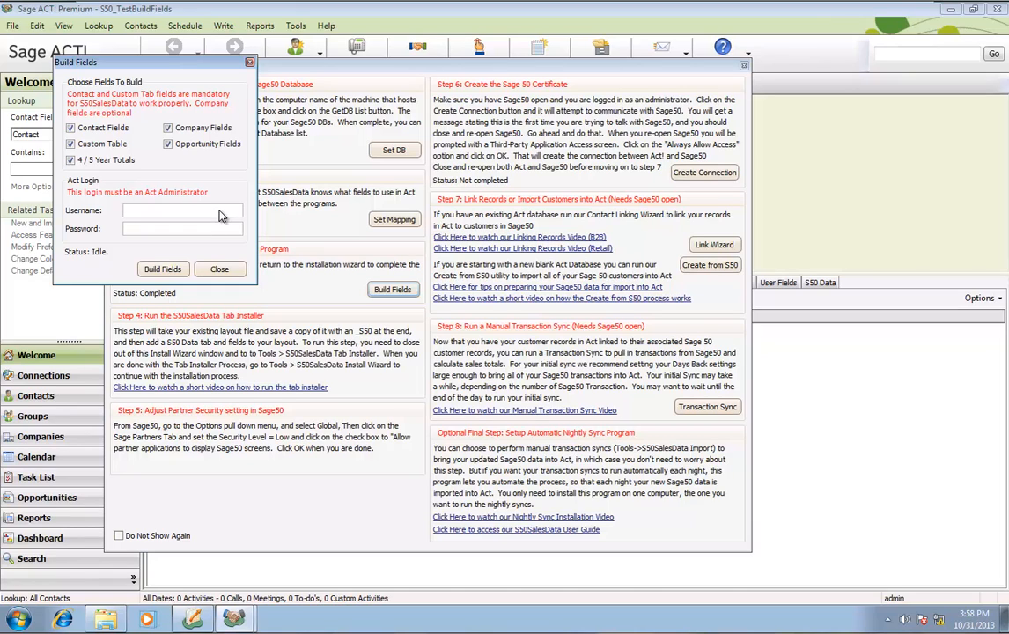
text(admin)
key(Tab)
click(166, 269)
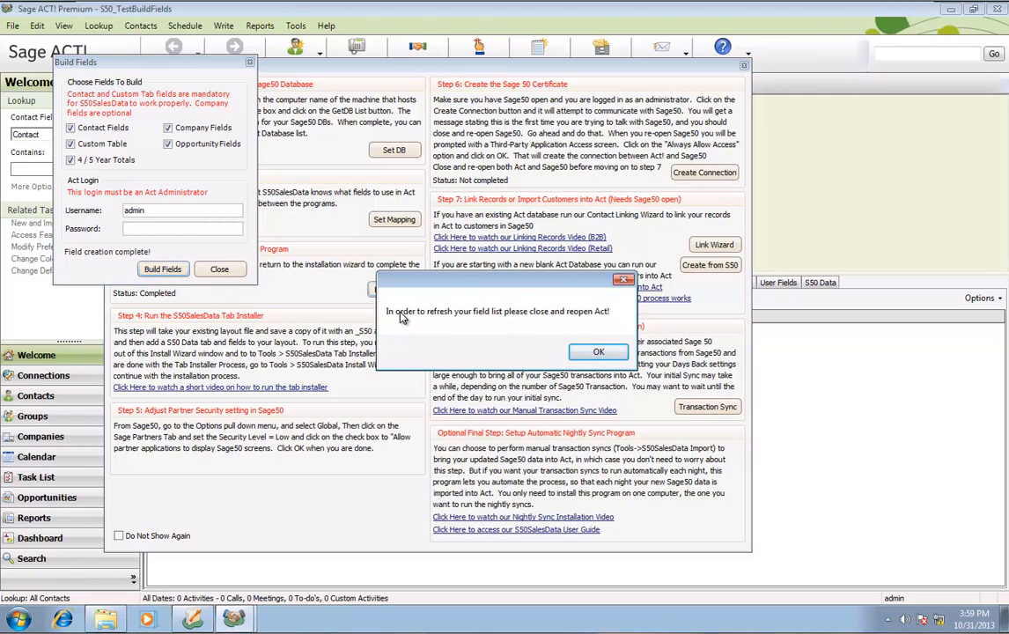
click(595, 354)
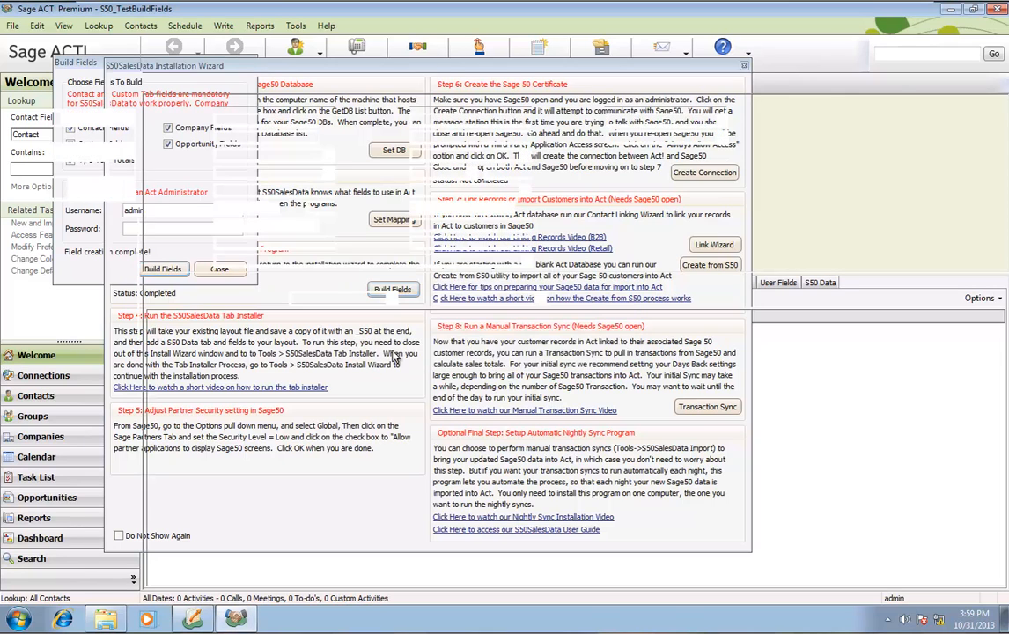
Restart Sage ACT! Premium 2013 and open Tools > S50Sales Tab Install
click(995, 11)
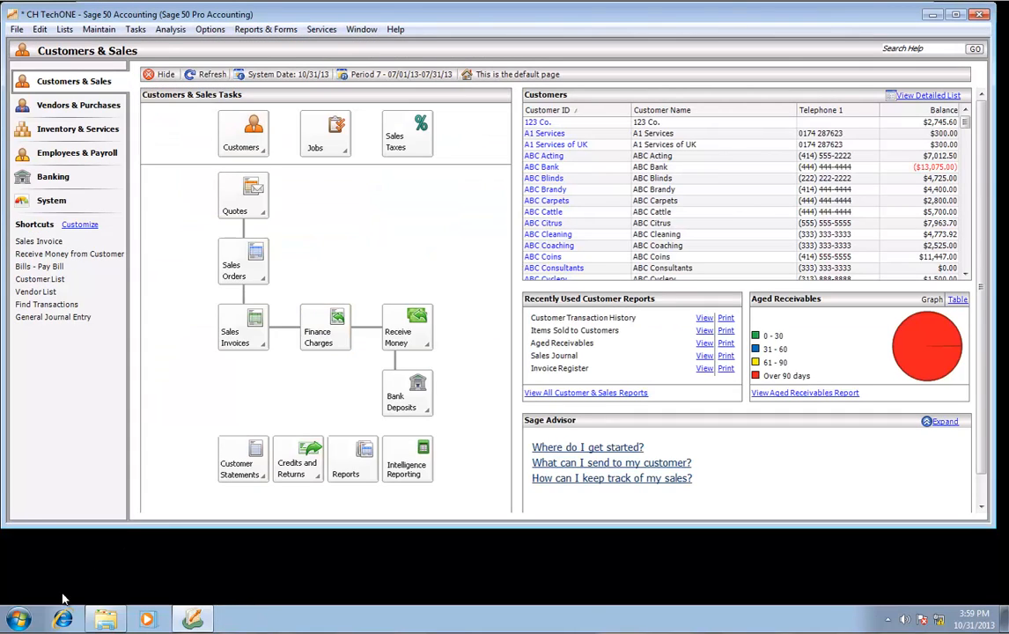
click(18, 621)
click(84, 236)
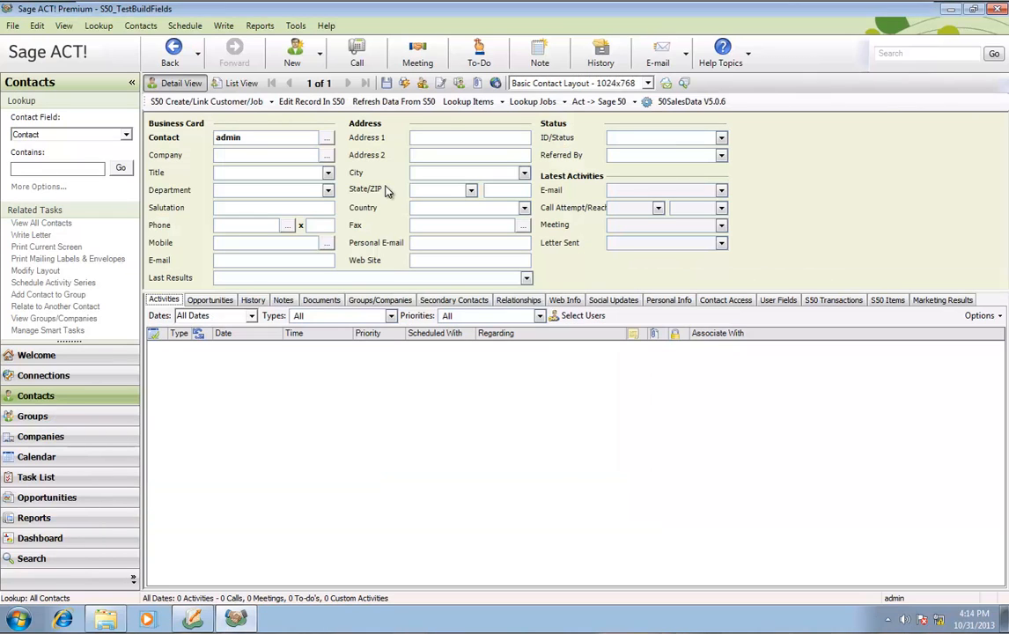
click(296, 25)
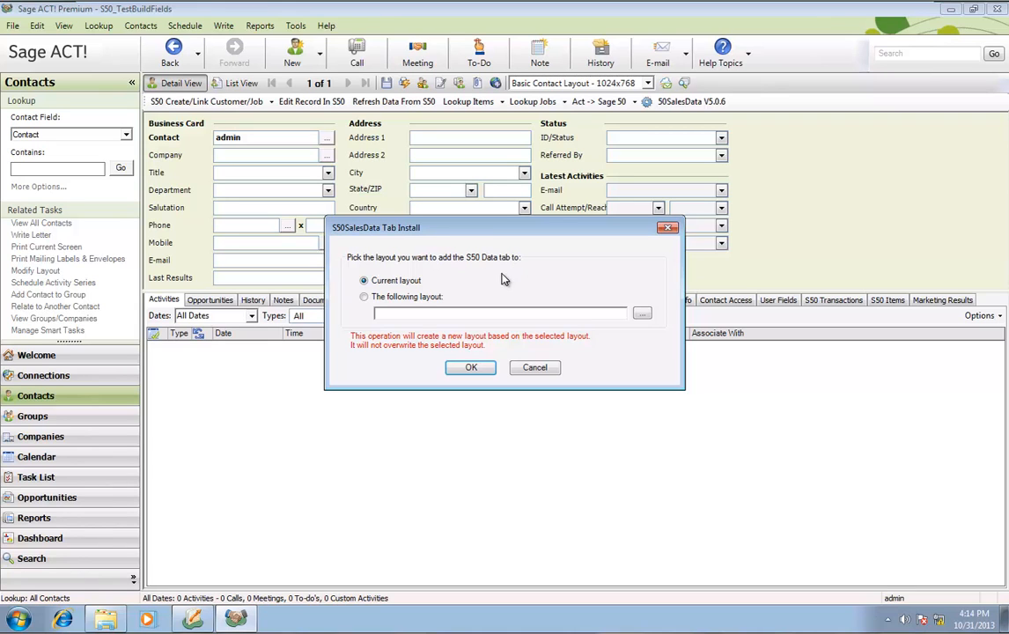
Install the S50 Data tab into the Current layout and confirm the success message
click(471, 368)
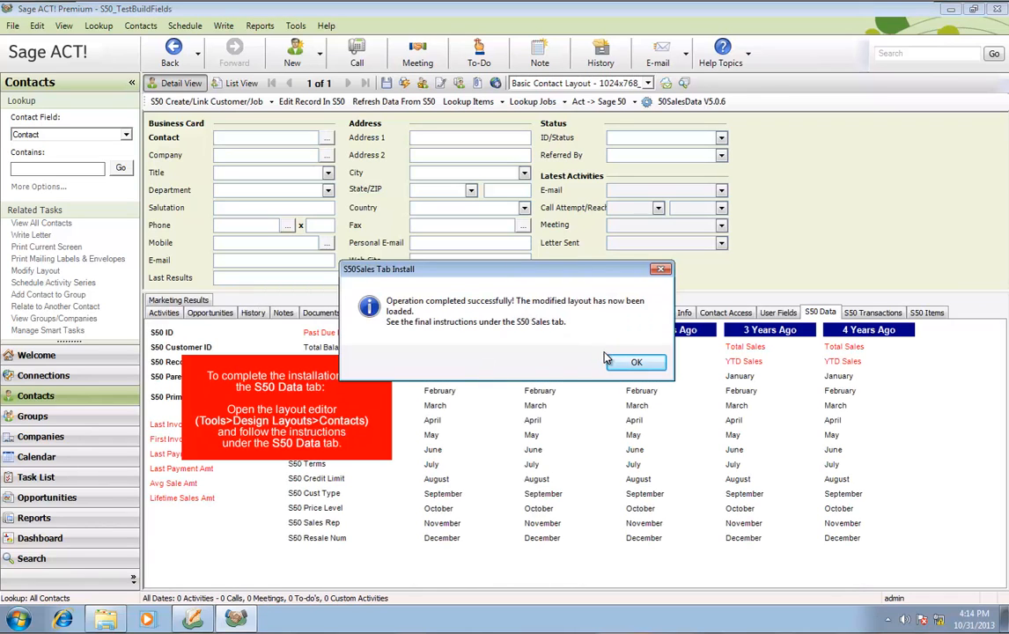
click(642, 363)
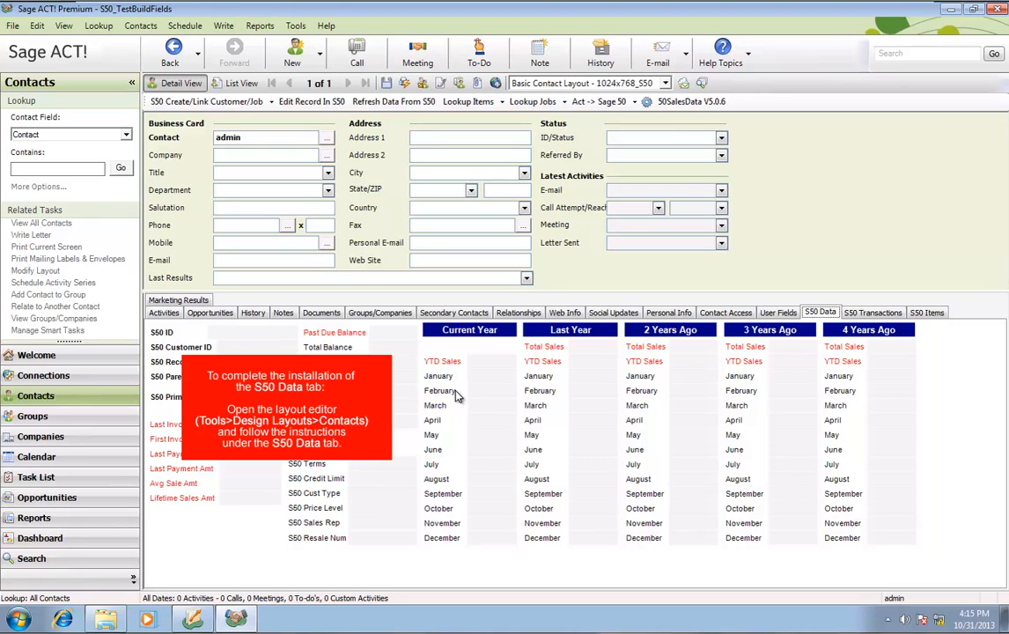
In the contact layout editor, install the S50 Data tab page, then save the layout
click(296, 26)
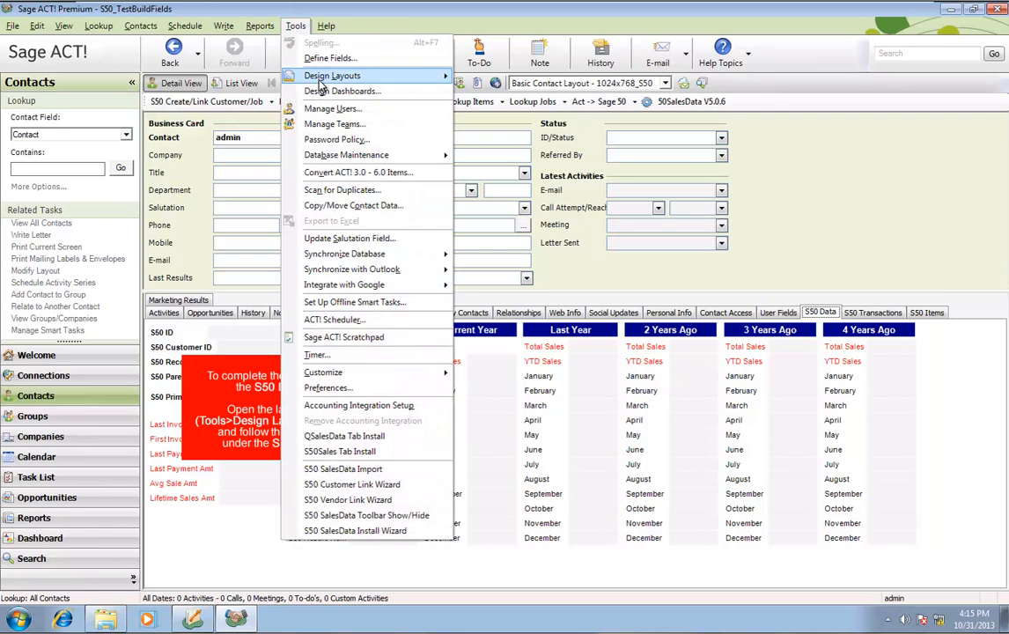
mouse_move(317, 79)
click(489, 77)
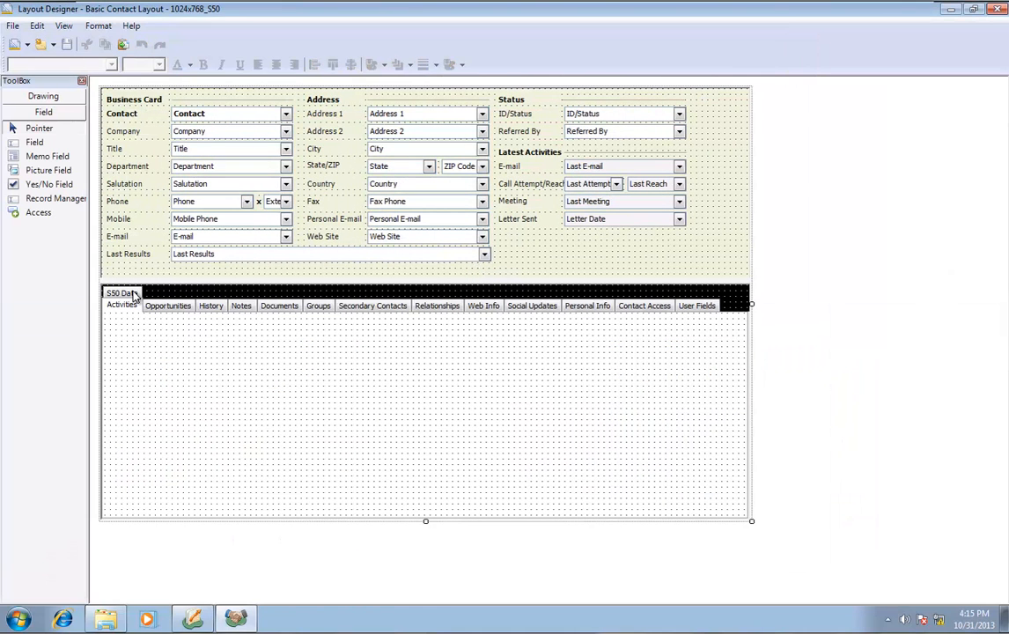
click(131, 294)
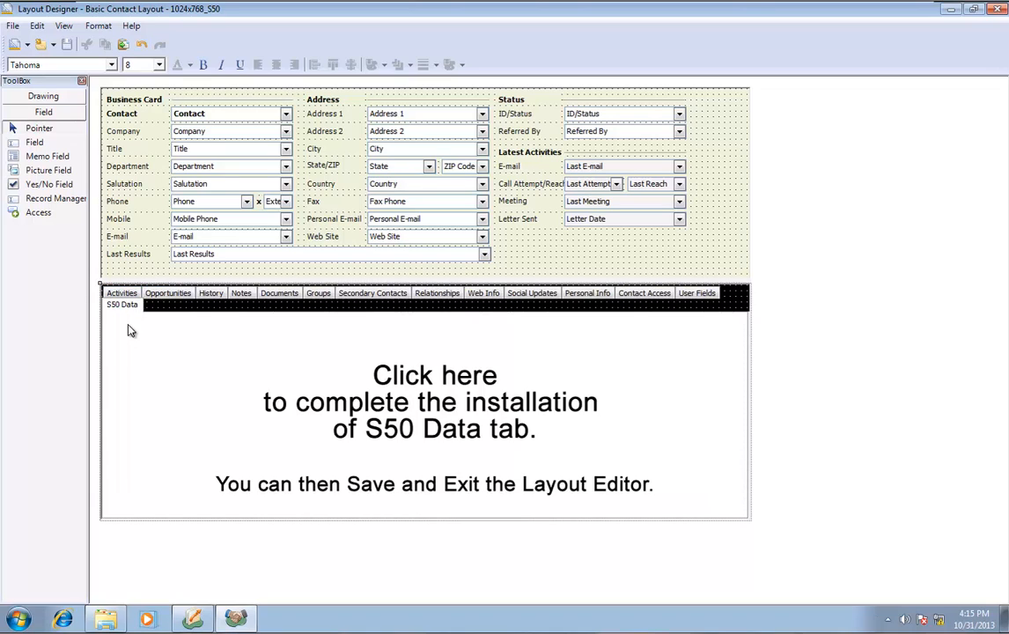
click(426, 400)
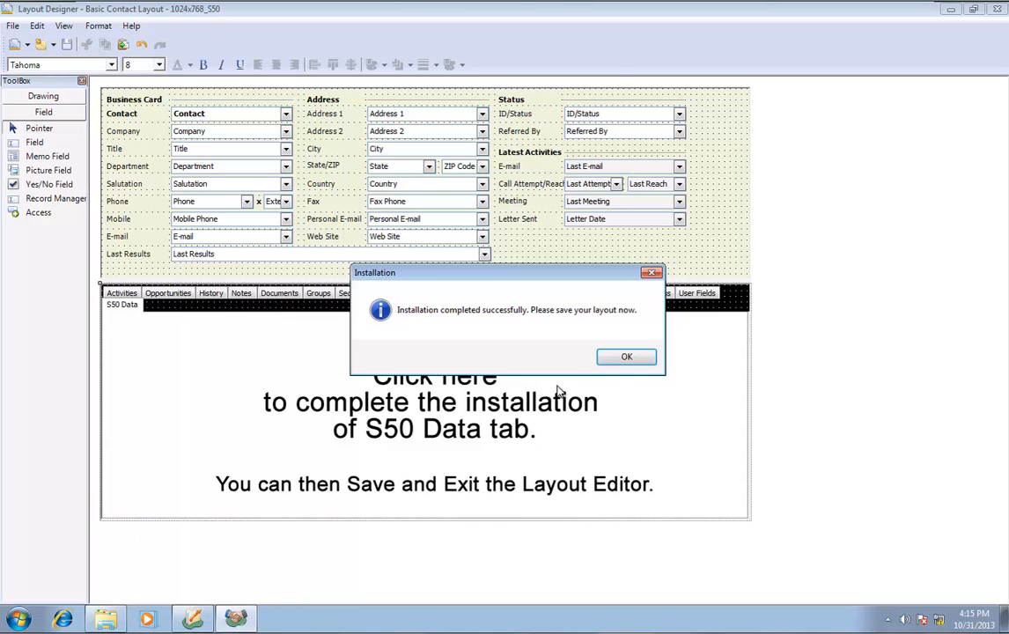
click(628, 357)
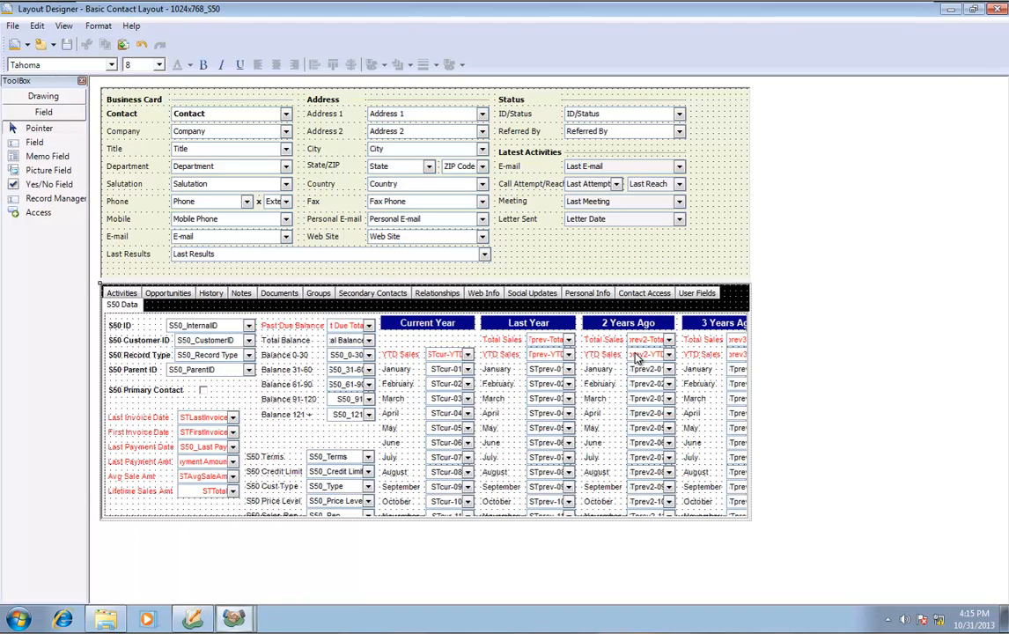
click(1001, 11)
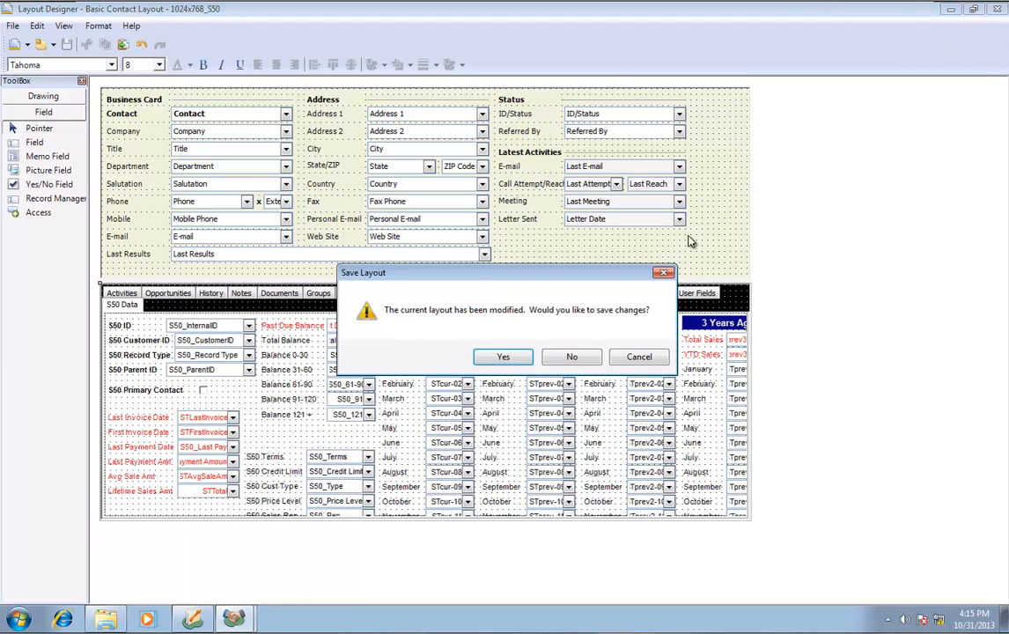
click(498, 359)
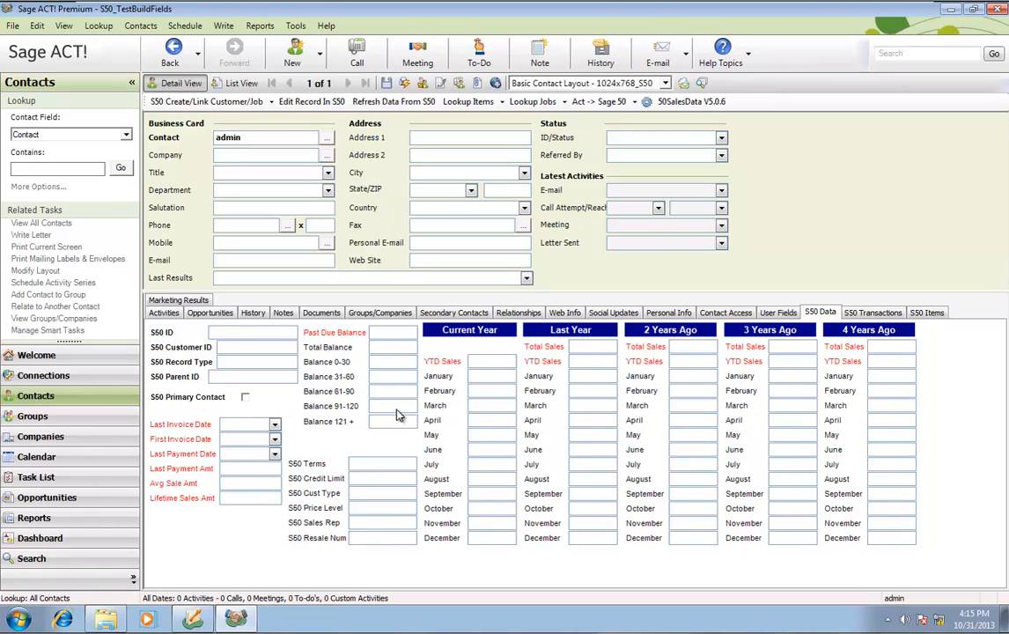
Launch the S50 SalesData Install Wizard from Tools, then bring Sage 50 Accounting forward
click(296, 26)
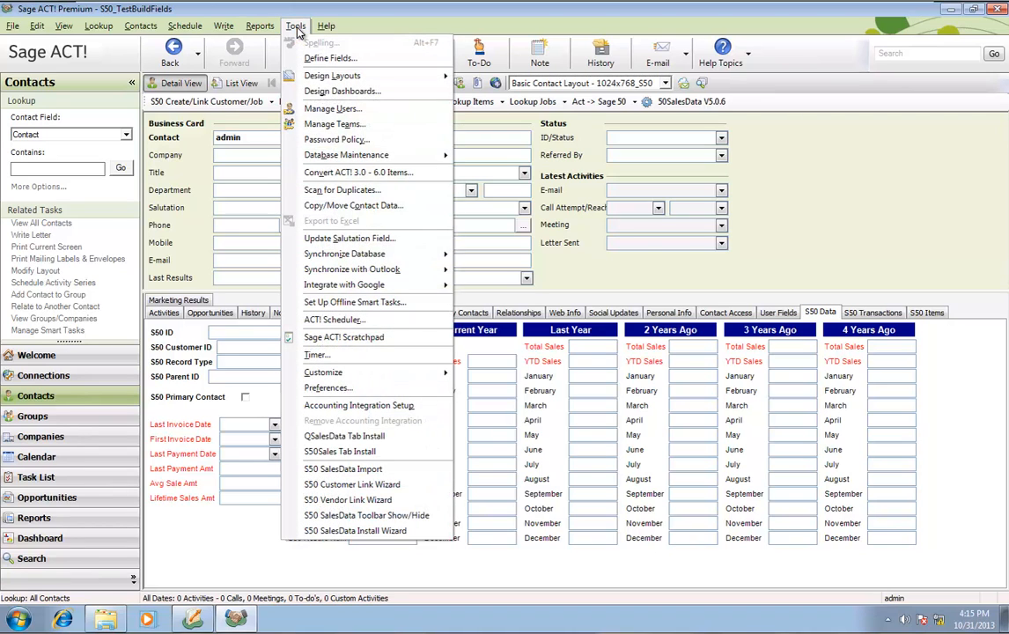
click(369, 531)
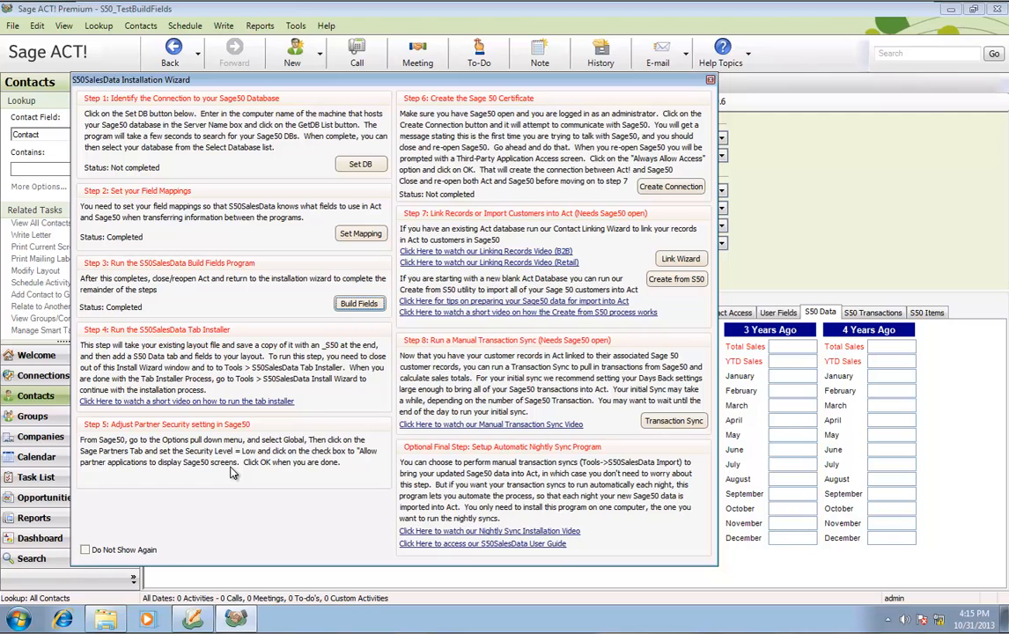
click(195, 619)
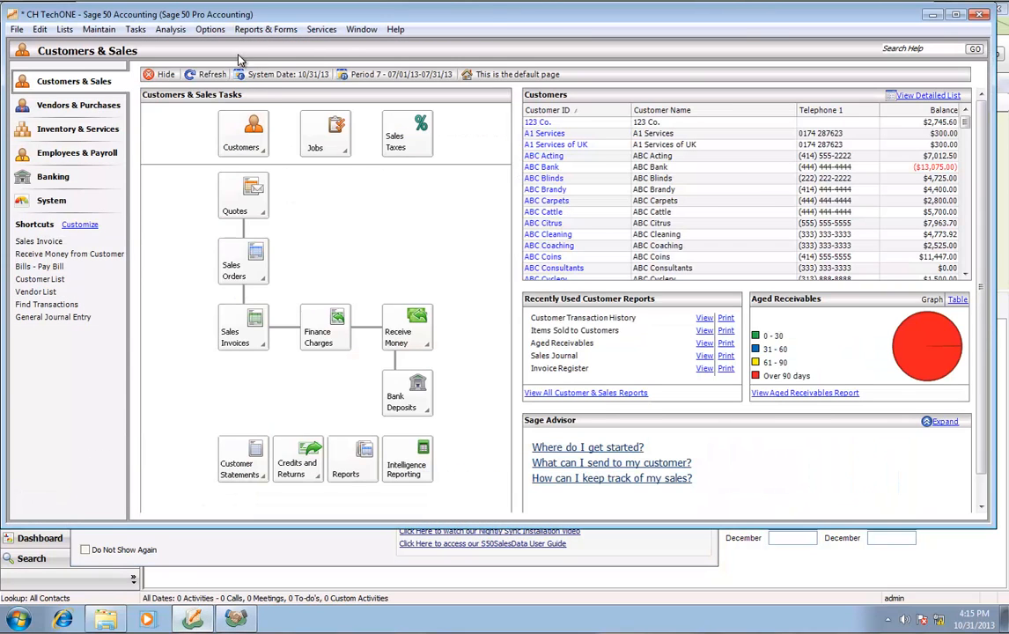
Set Sage Partners security to Low and allow partner applications to display screens
click(203, 32)
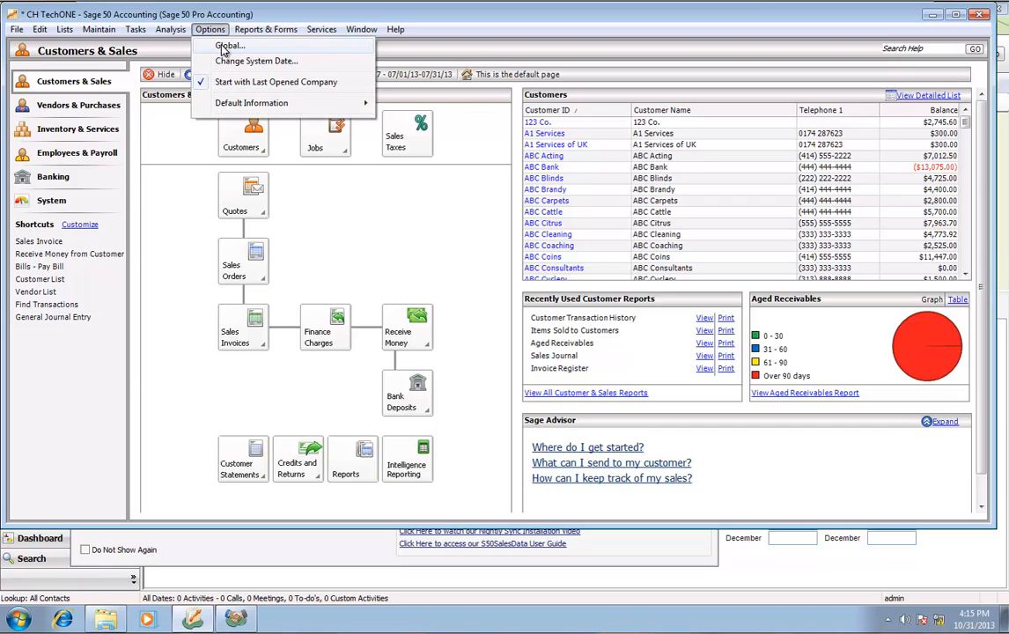
click(224, 49)
click(209, 84)
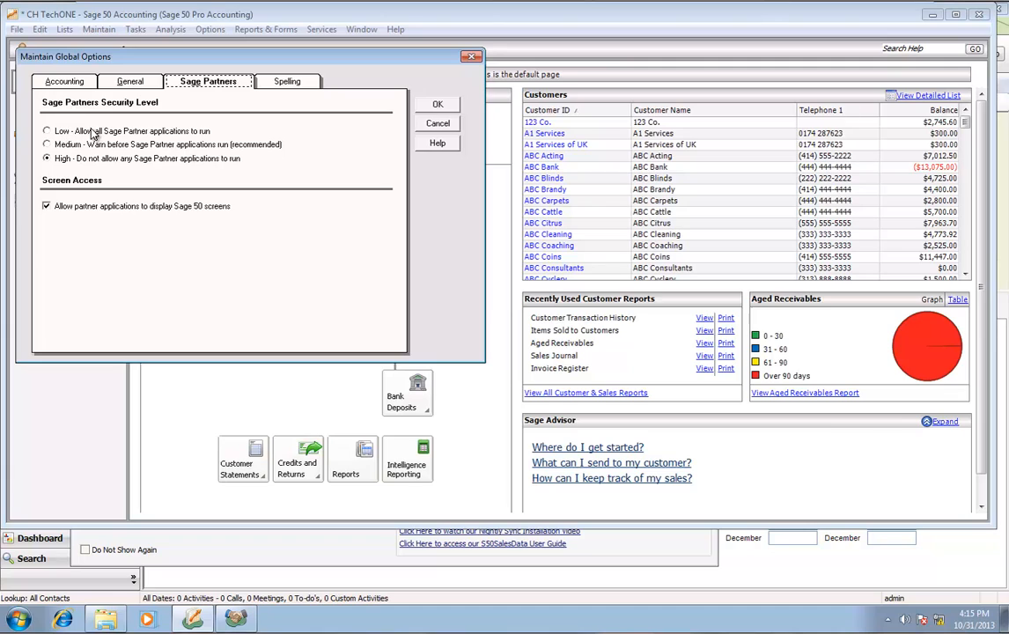
click(57, 130)
click(49, 208)
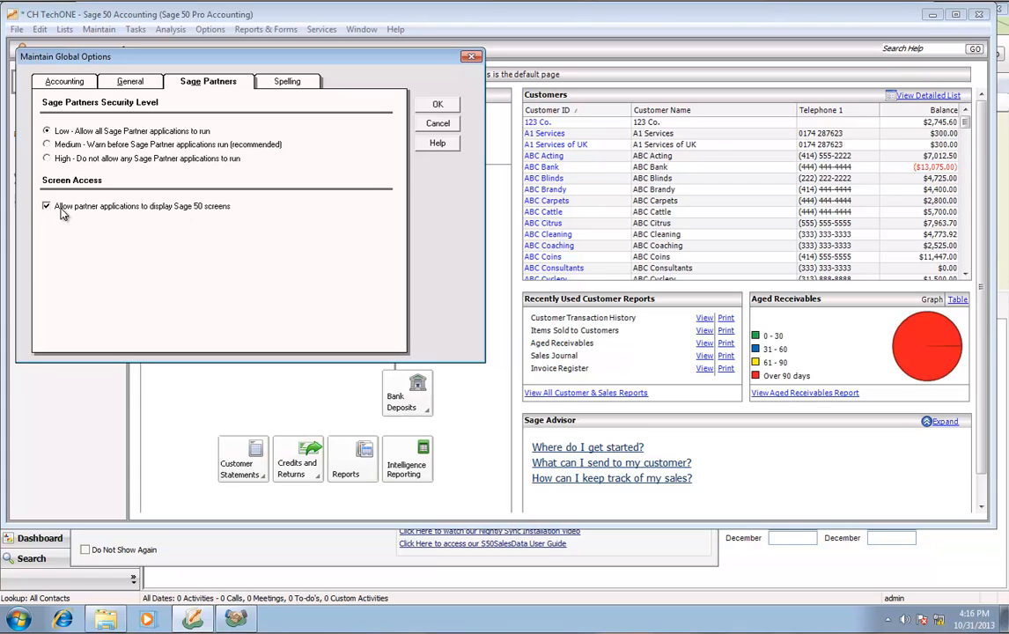
click(435, 106)
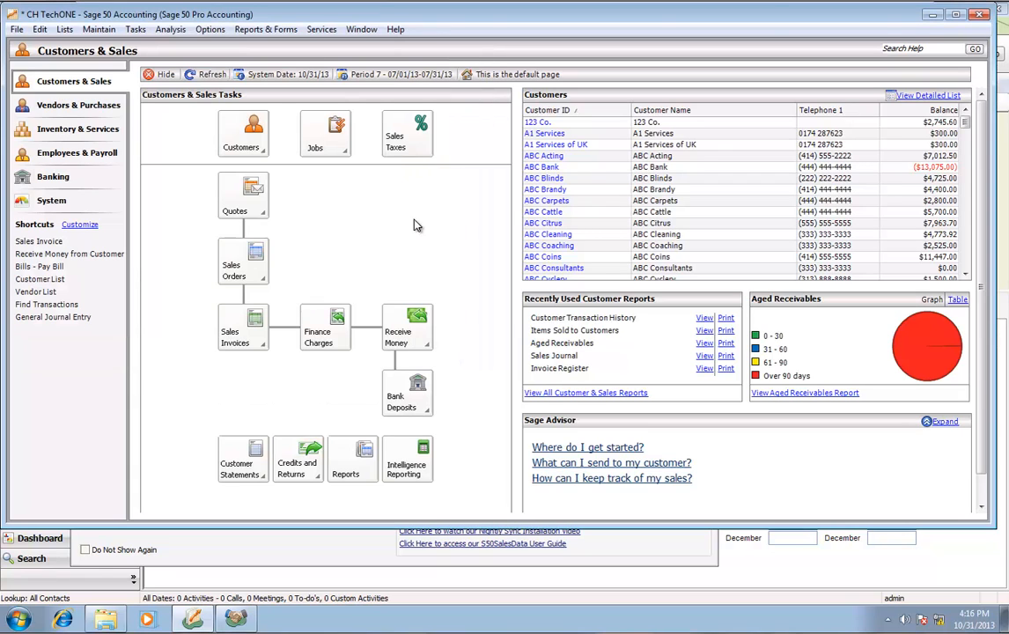
click(235, 620)
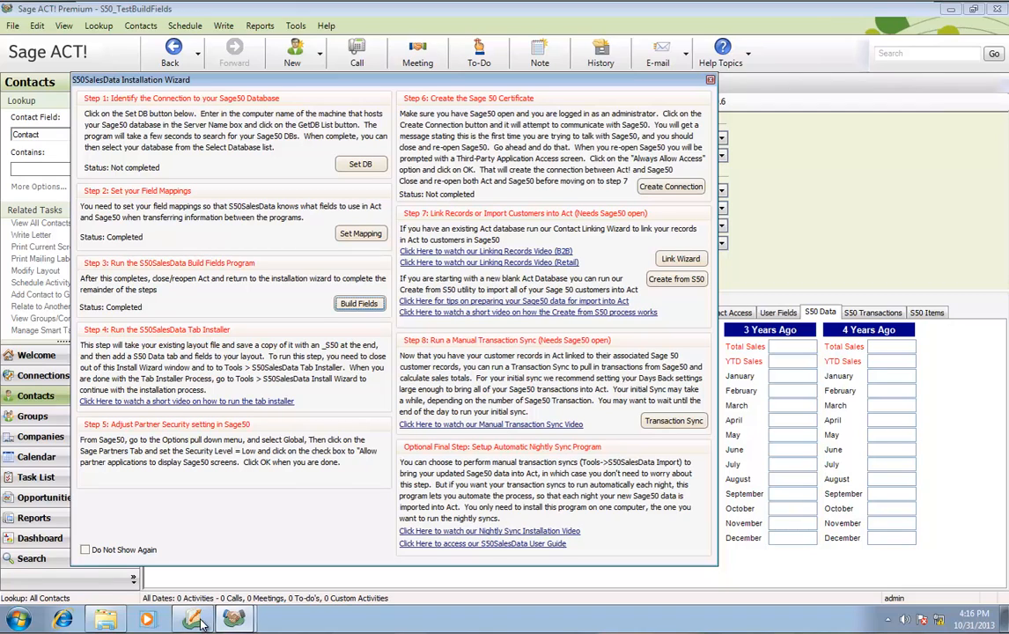
Run Create Connection, which asks to restart Sage 50, then switch to Sage 50
mouse_move(197, 622)
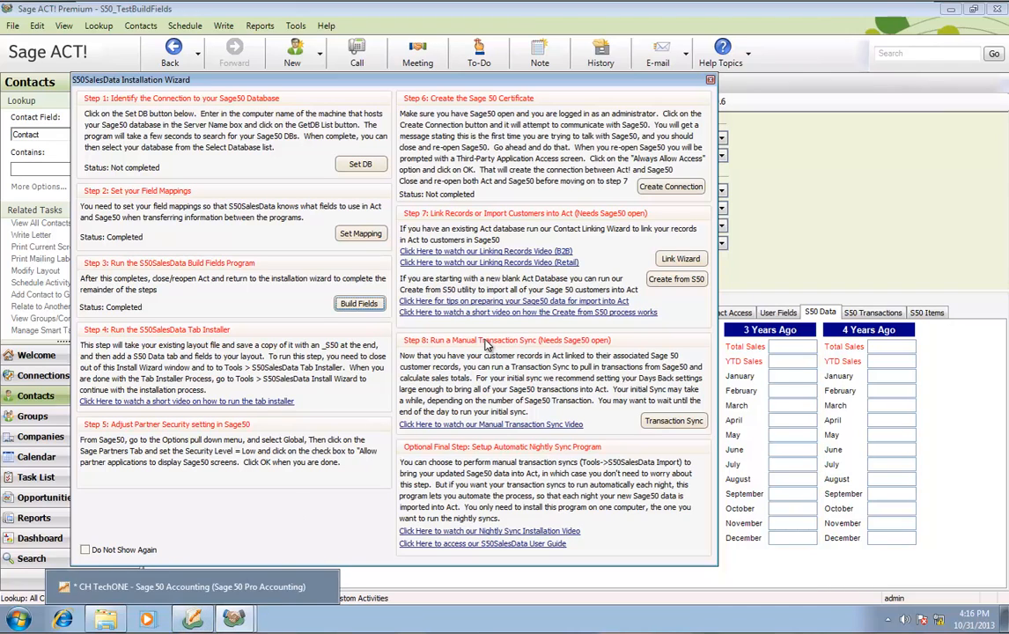
click(667, 192)
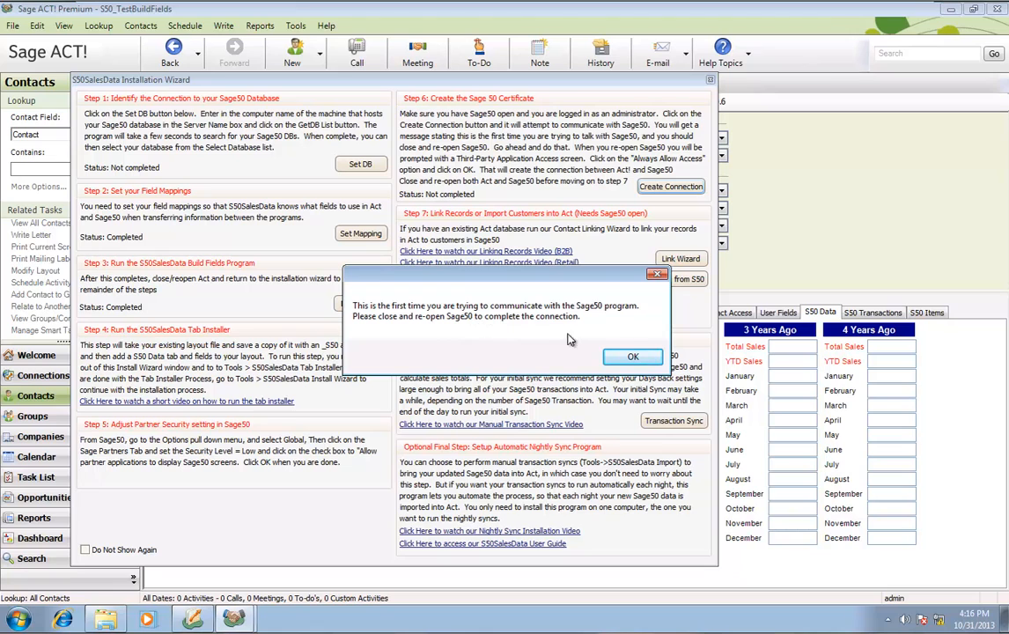
click(234, 620)
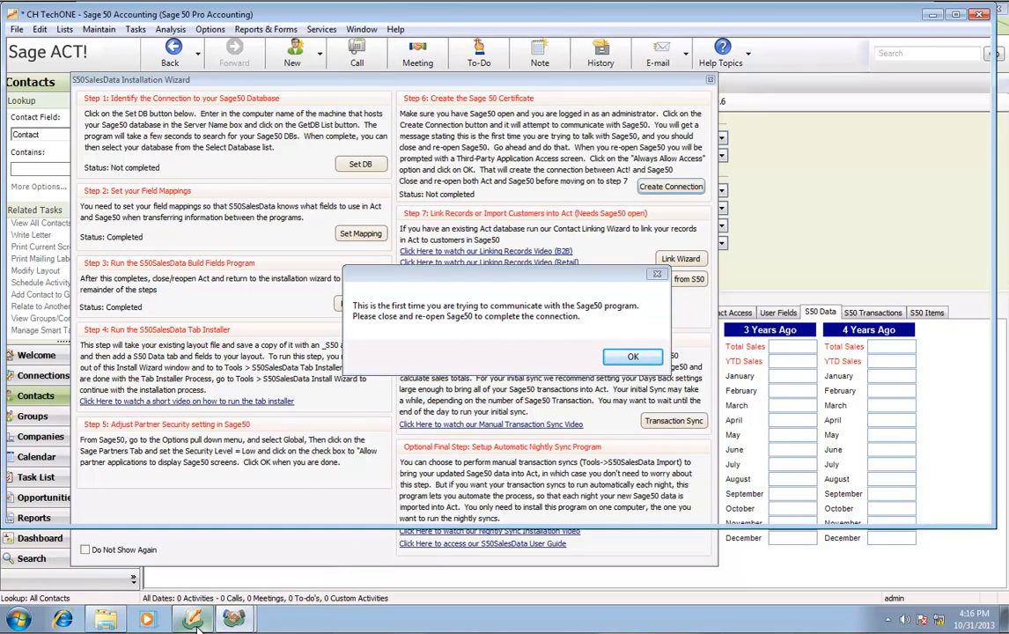
Reopen Sage 50 with the admin password, always allow ActSage.exe access, and dismiss ACT's notice
click(978, 16)
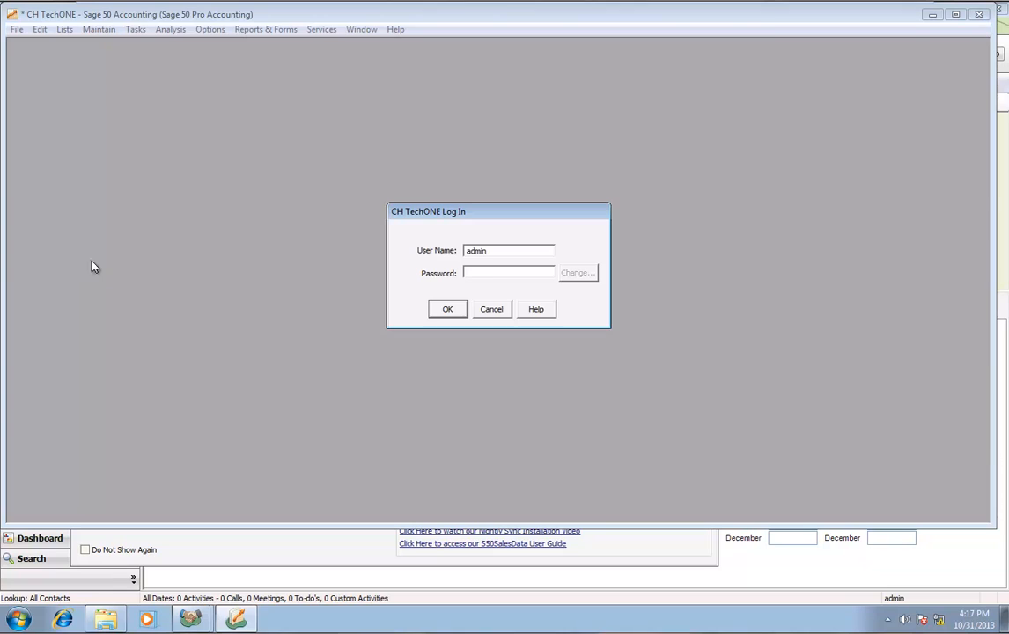
text(*)
click(451, 311)
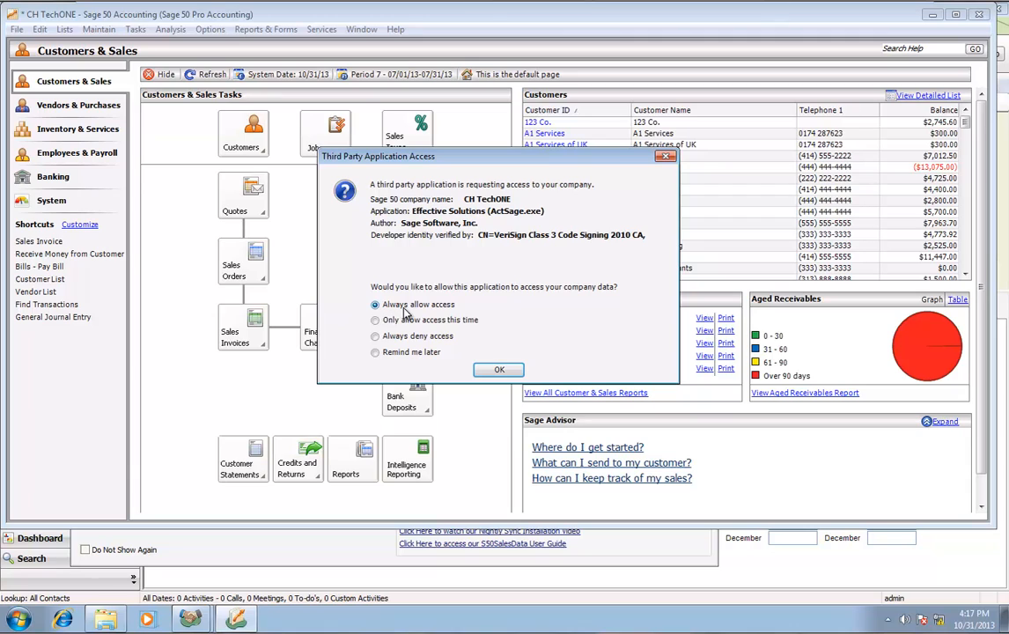
click(501, 372)
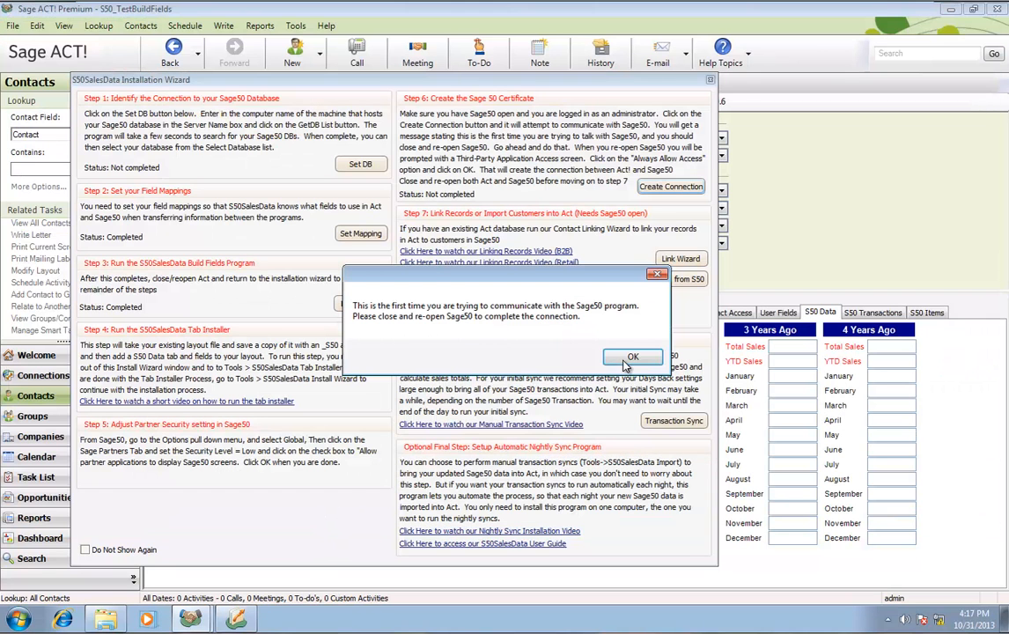
click(630, 357)
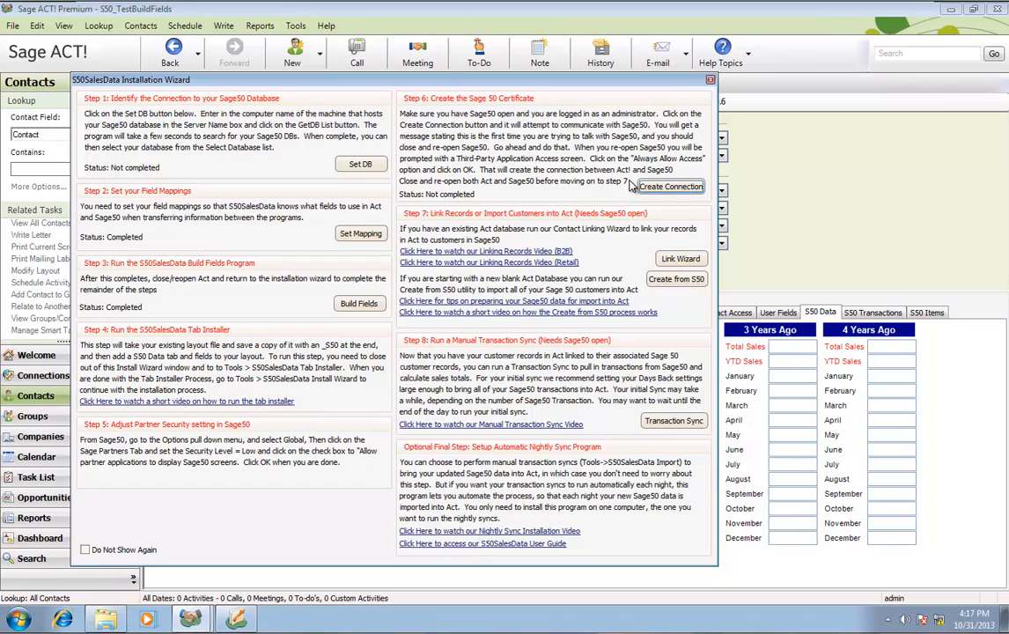
Close the installation wizard, Sage ACT! and Sage 50, then relaunch Sage ACT! to its Welcome page
click(710, 79)
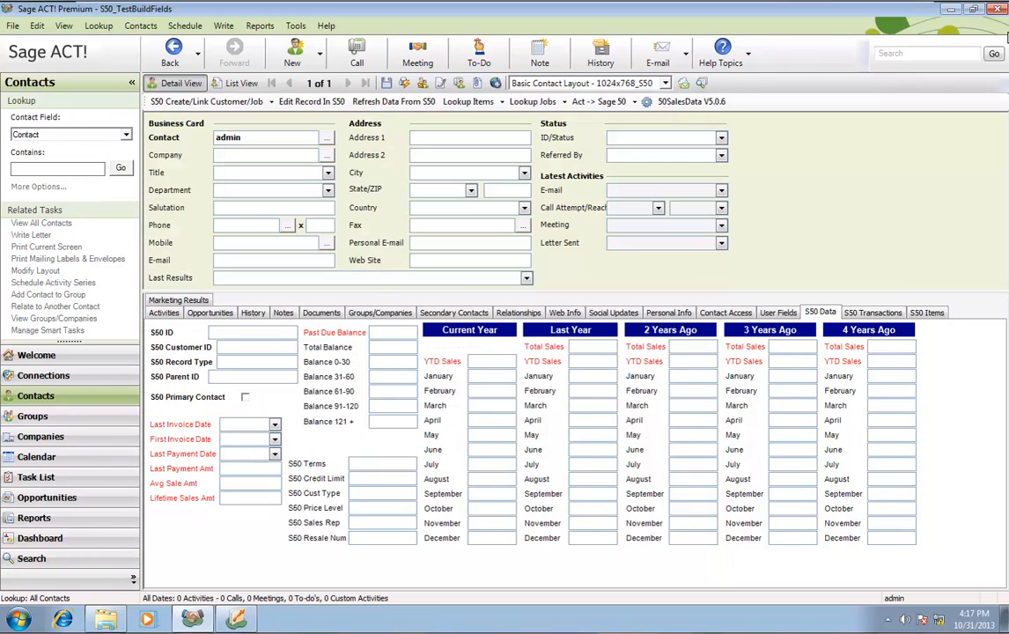
click(996, 9)
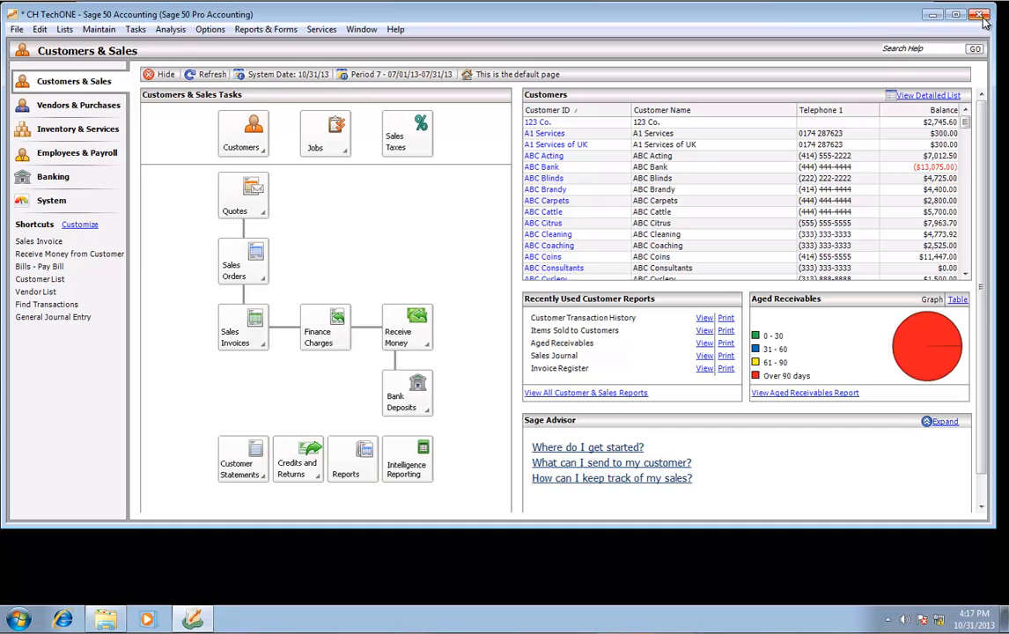
click(980, 15)
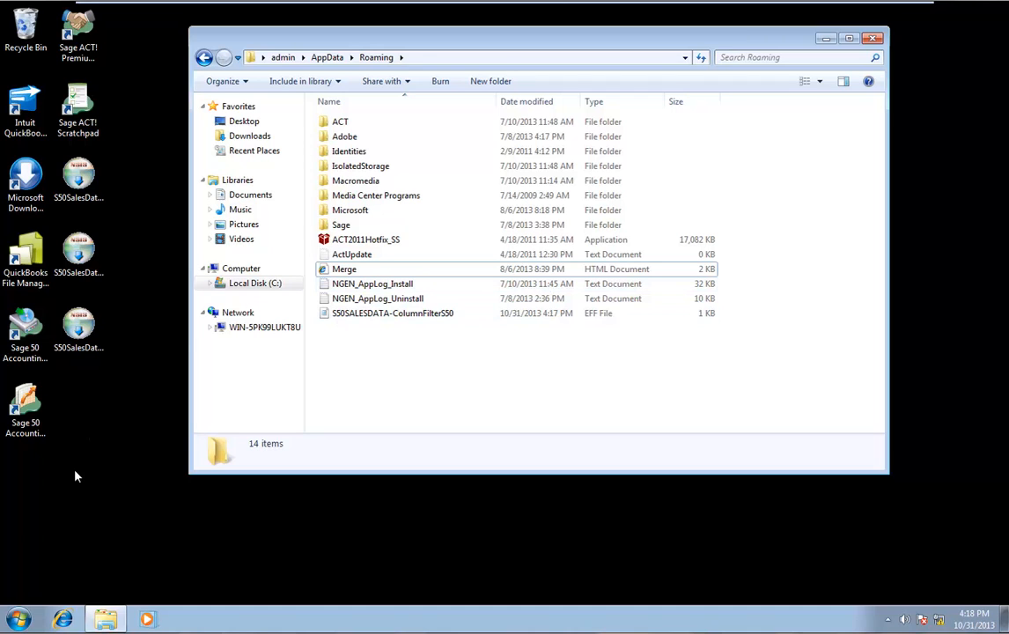
click(75, 487)
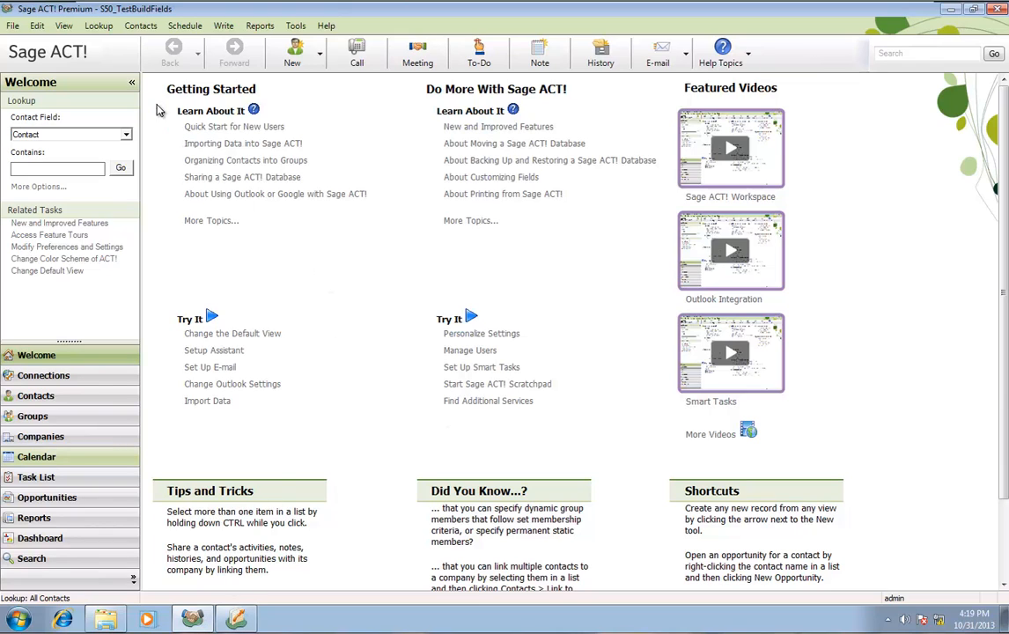
Switch to the Contacts view and open the S50 Customer Link window with Create from S50
click(63, 25)
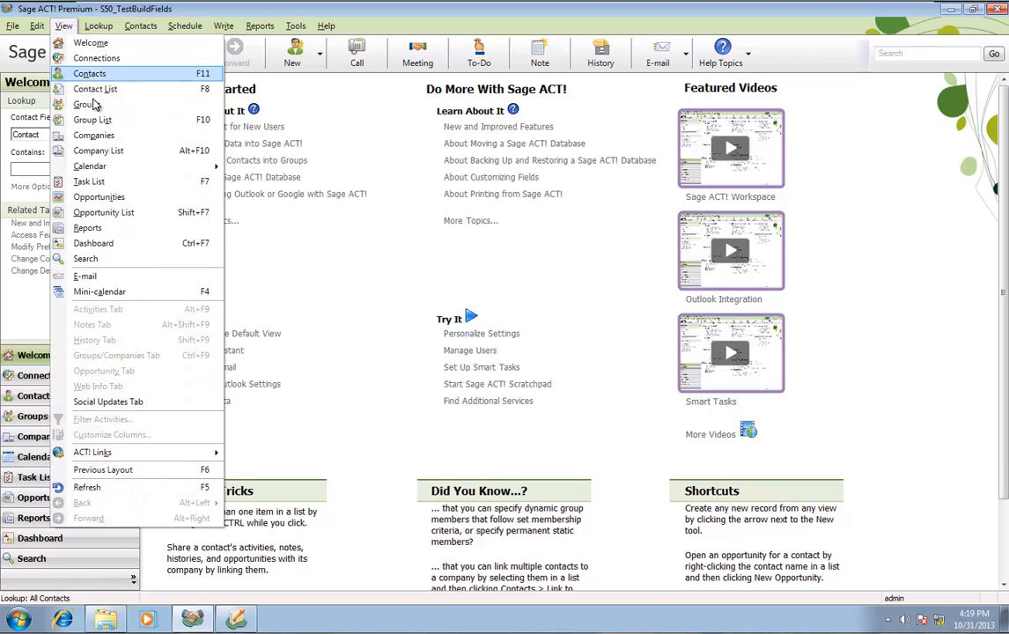
click(104, 76)
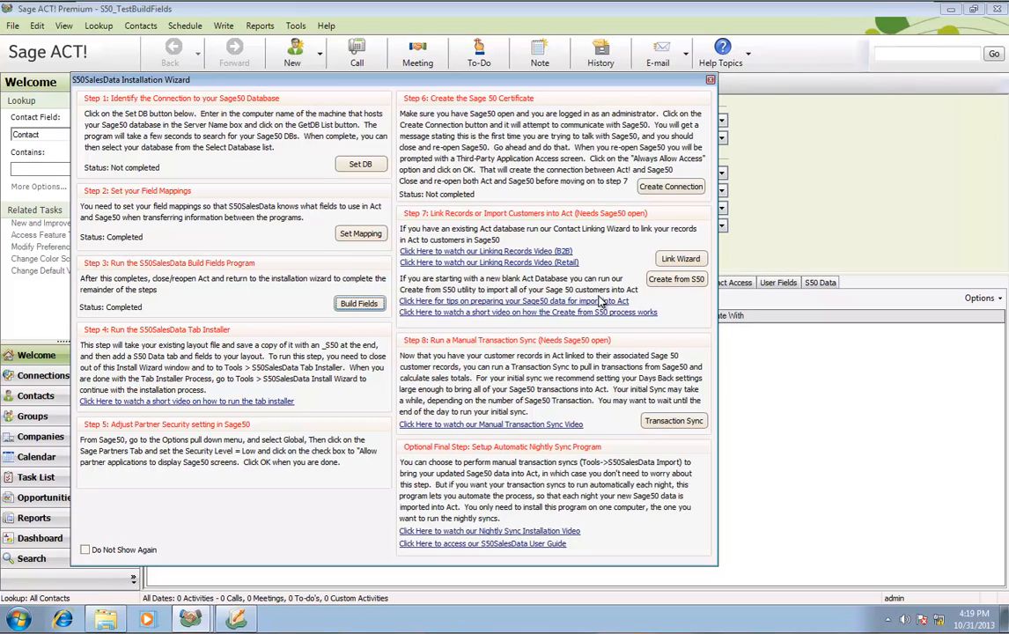
click(679, 283)
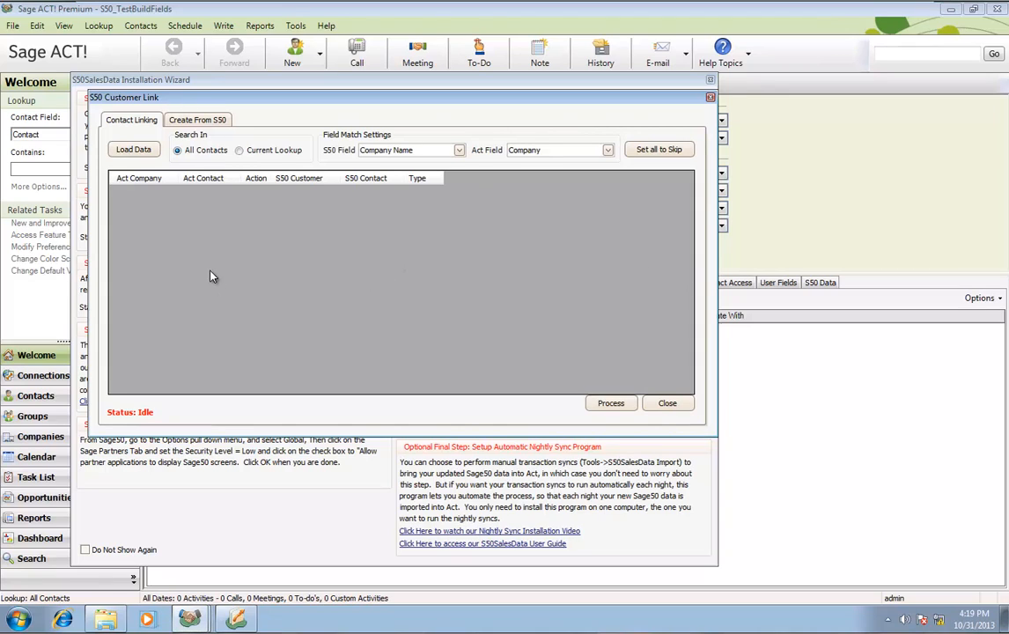
Load the Sage 50 customer list from the import-from-Sage 50 options
click(190, 120)
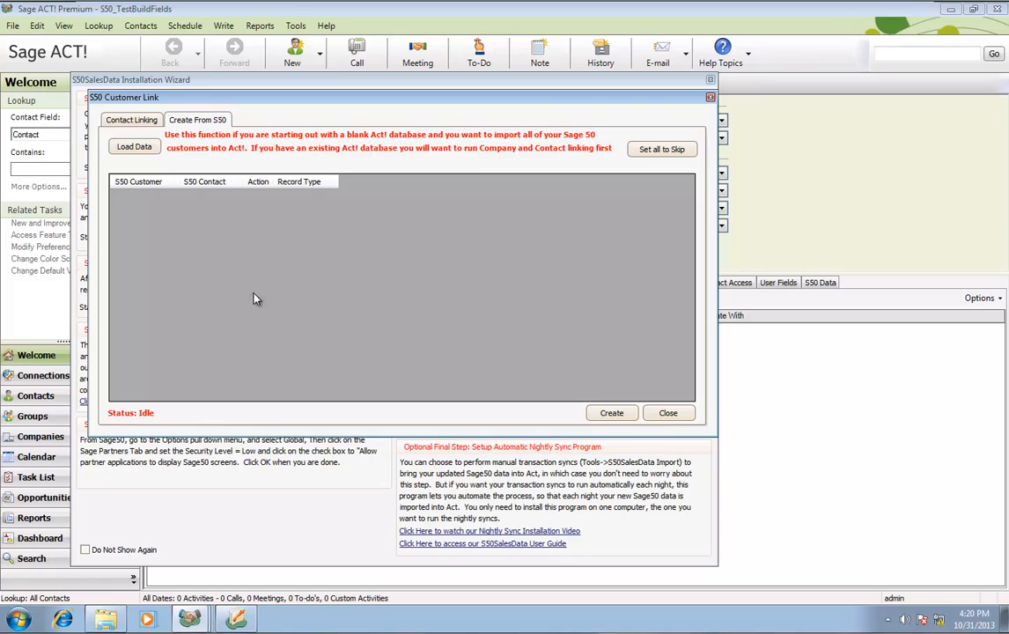
click(113, 116)
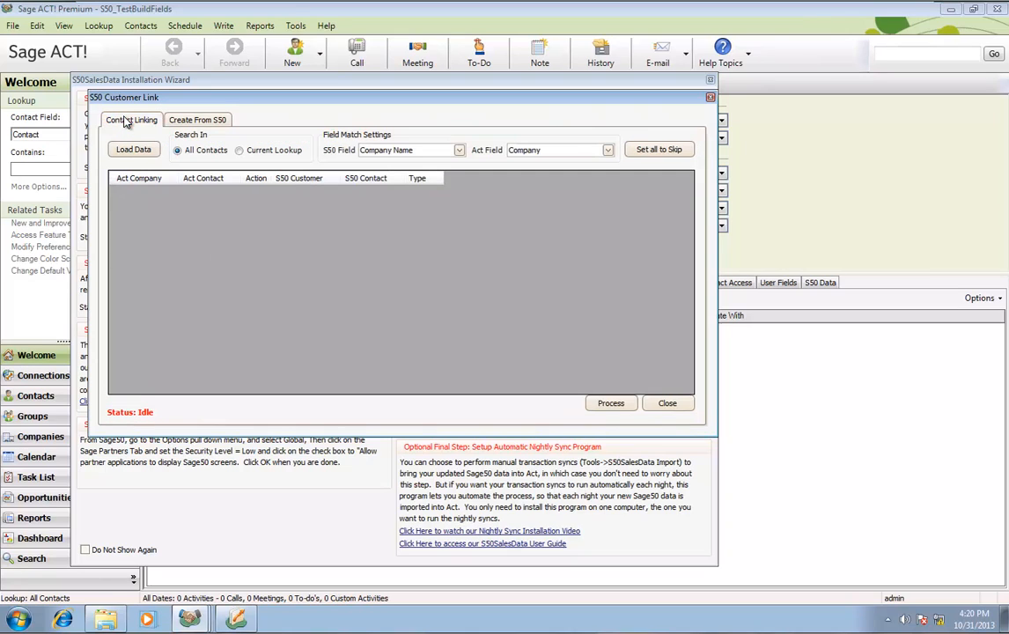
click(187, 122)
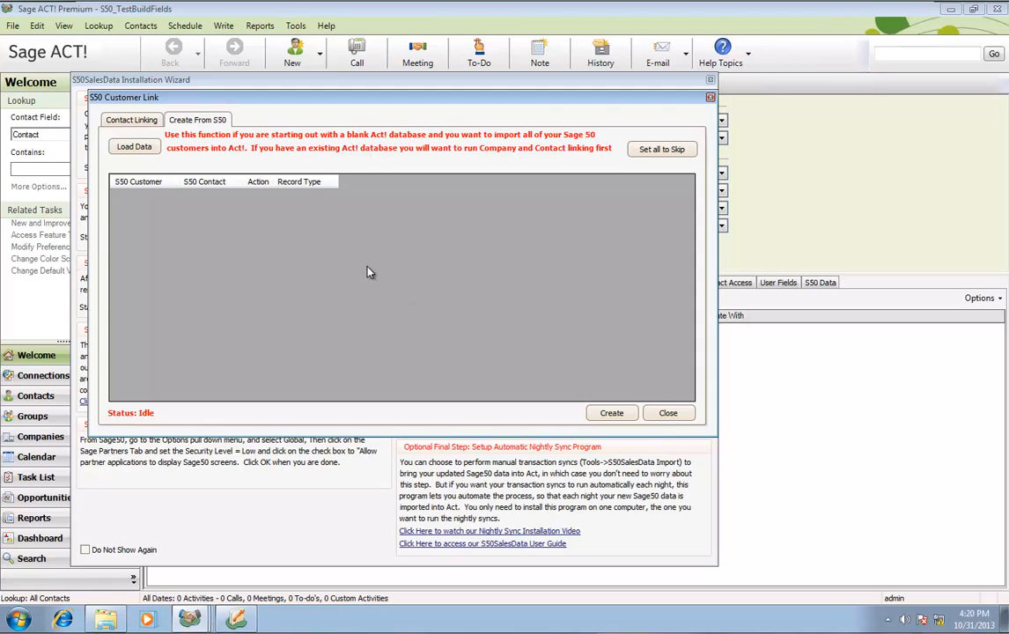
click(134, 146)
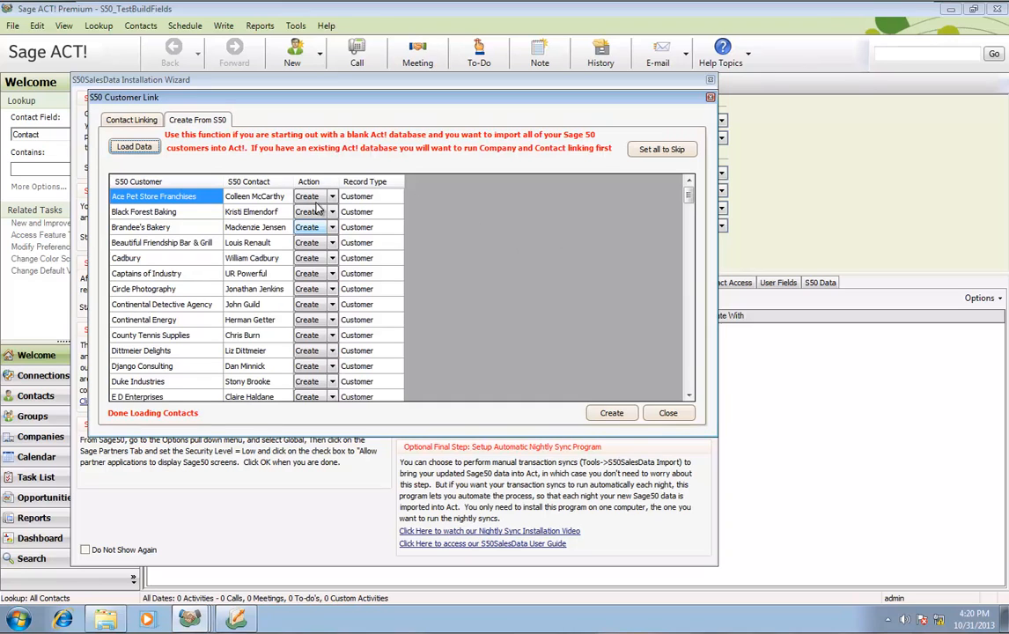
Create Act contacts from the loaded Sage 50 customers and close the link window
mouse_move(687, 196)
mouse_down()
mouse_move(672, 261)
mouse_move(670, 388)
mouse_move(689, 185)
mouse_up()
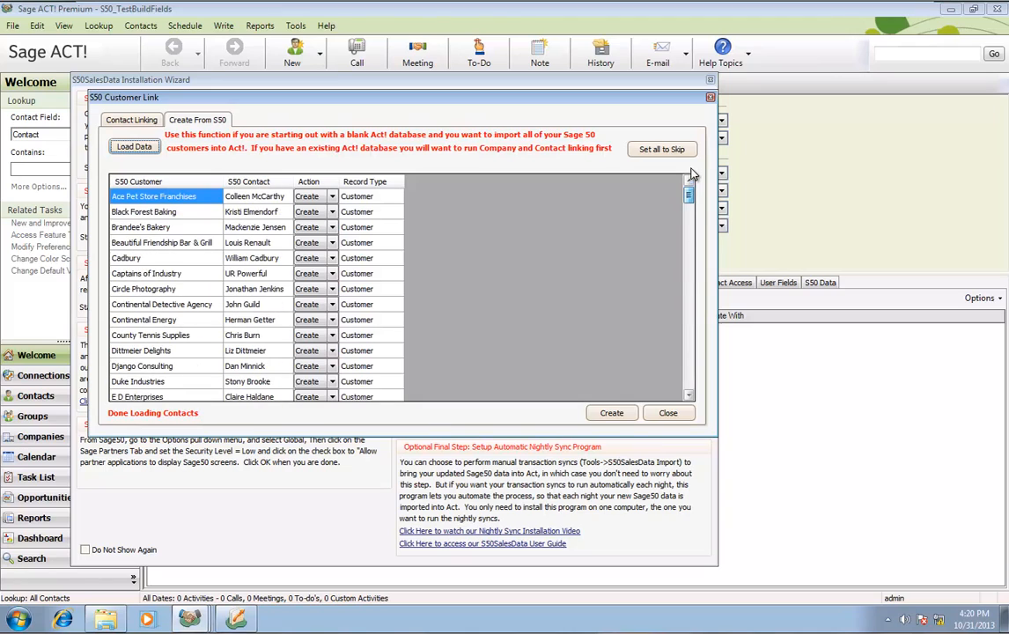
click(612, 413)
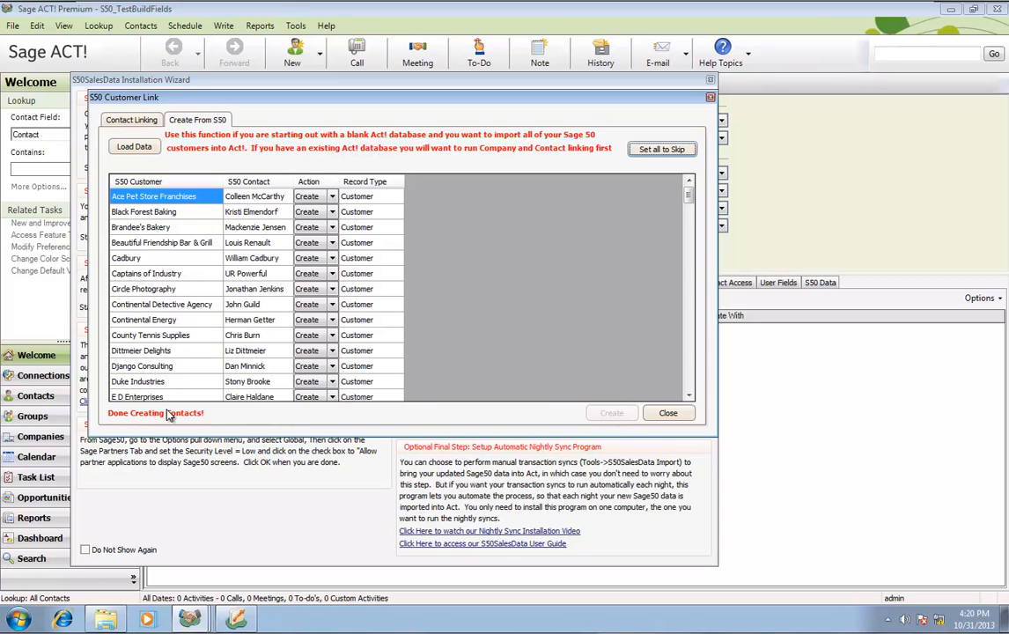
click(666, 413)
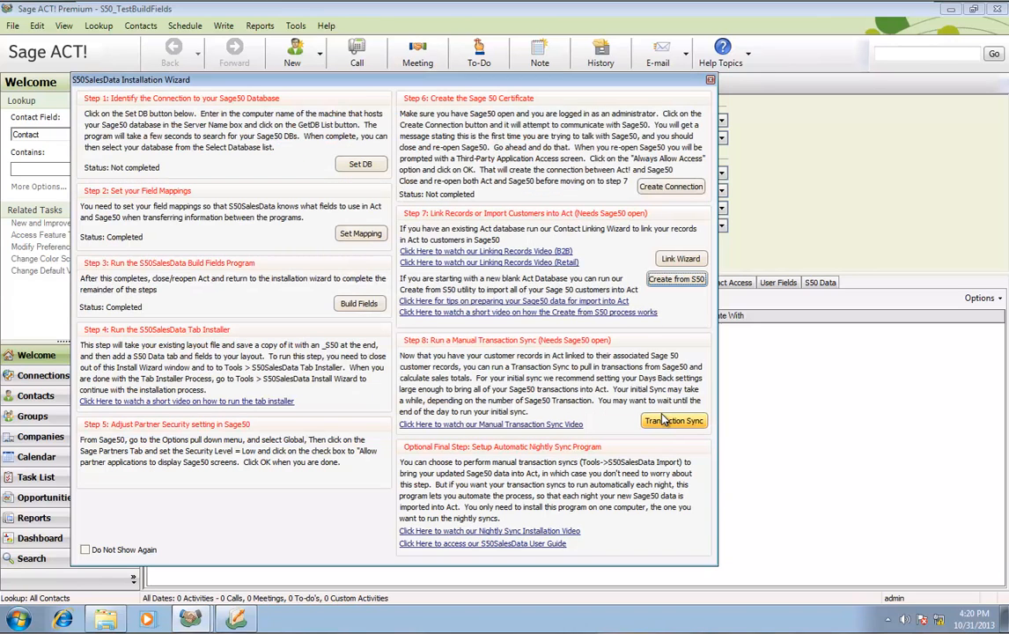
Close the wizard and open the ABC Cleaning record from the list of all contacts
click(711, 82)
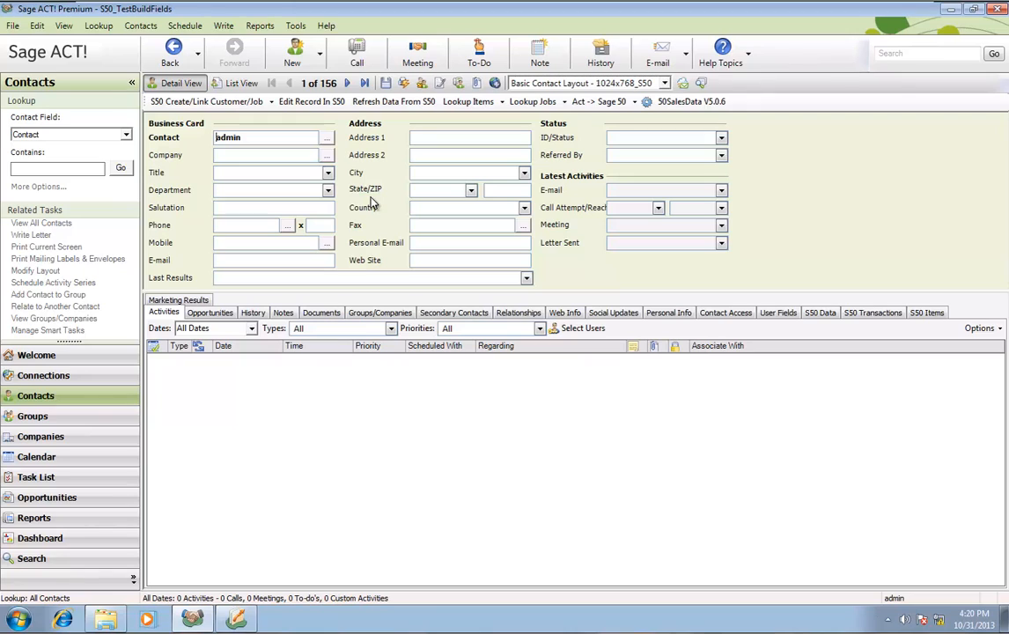
click(229, 86)
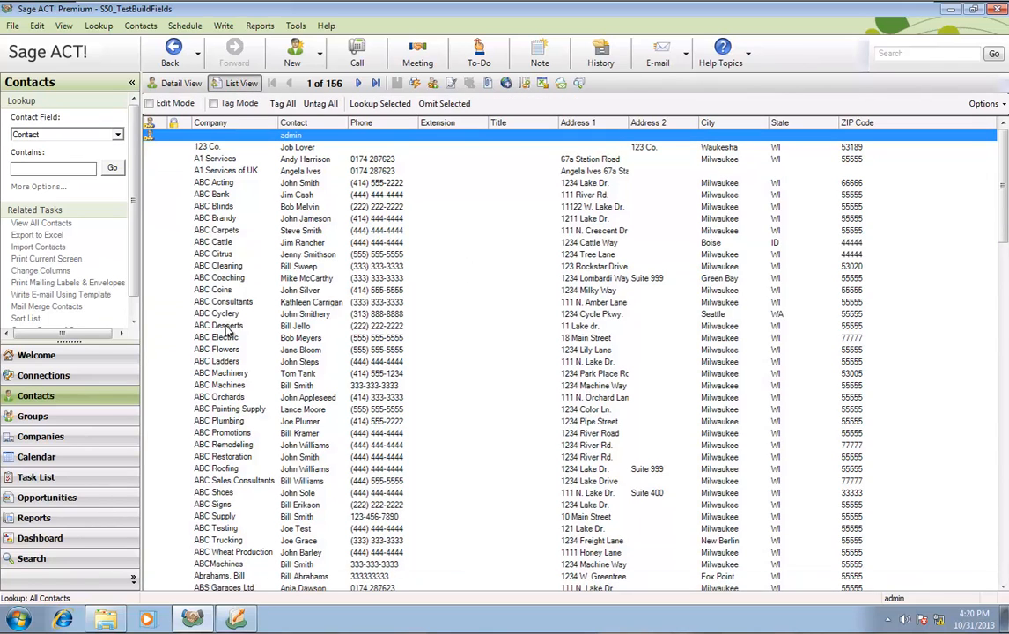
double_click(223, 268)
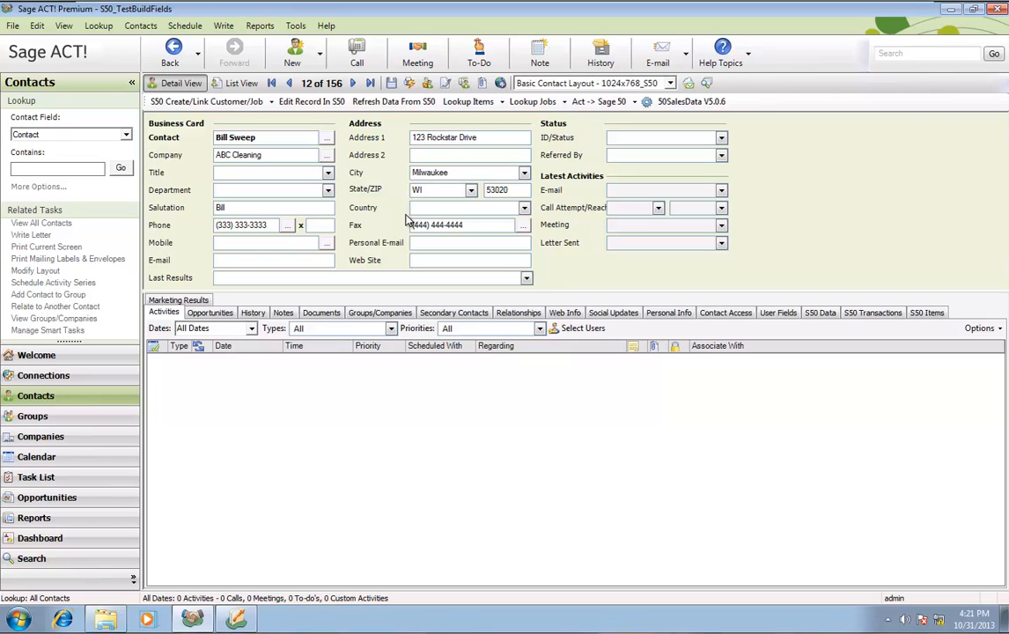
Reopen the S50SalesData installation wizard, reposition its window, and close it
click(295, 25)
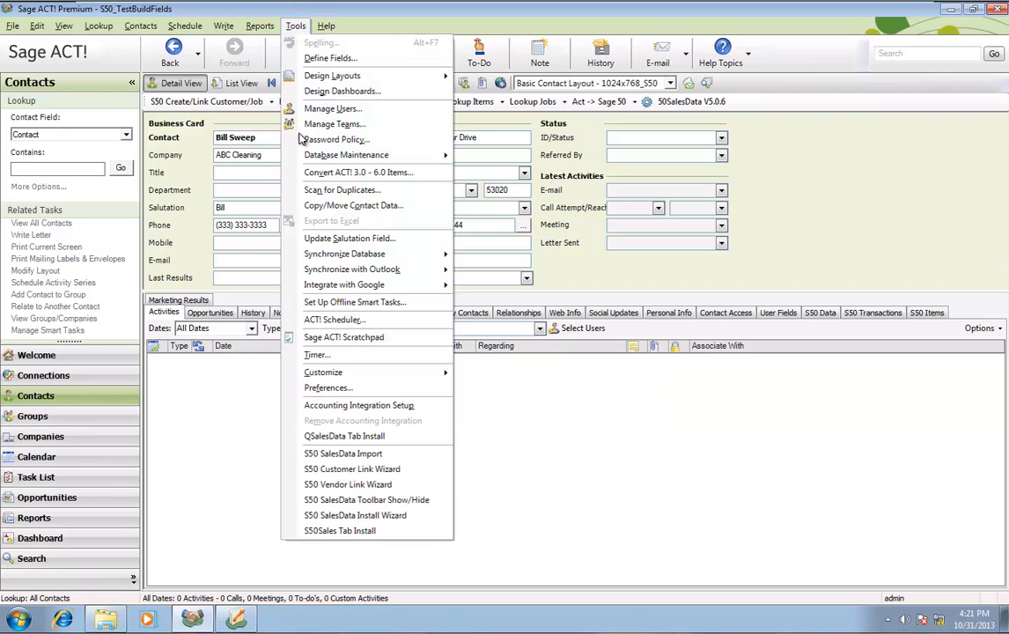
click(363, 516)
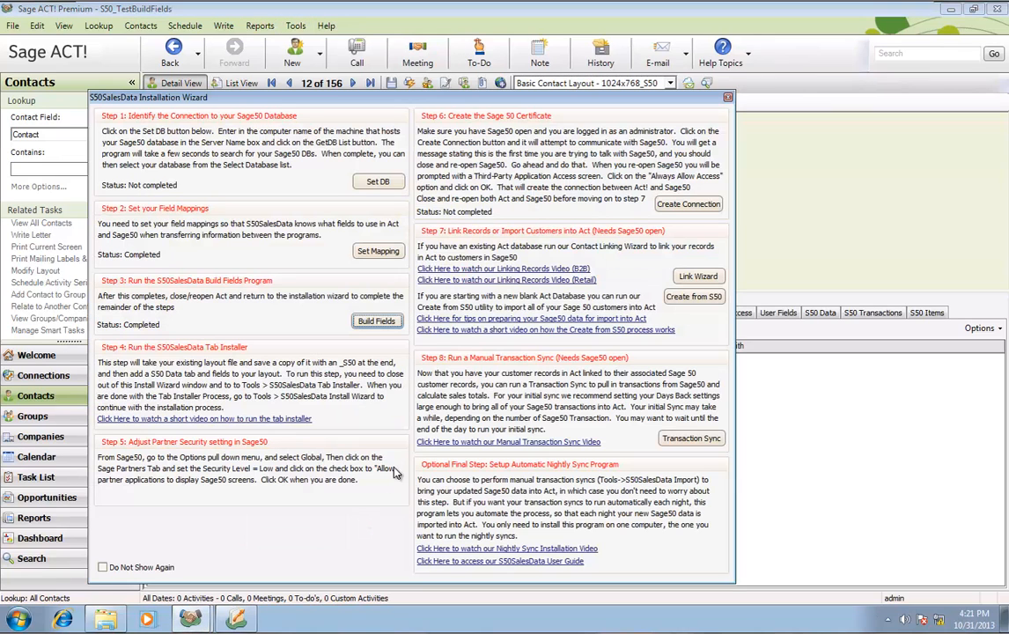
drag(430, 97, 478, 52)
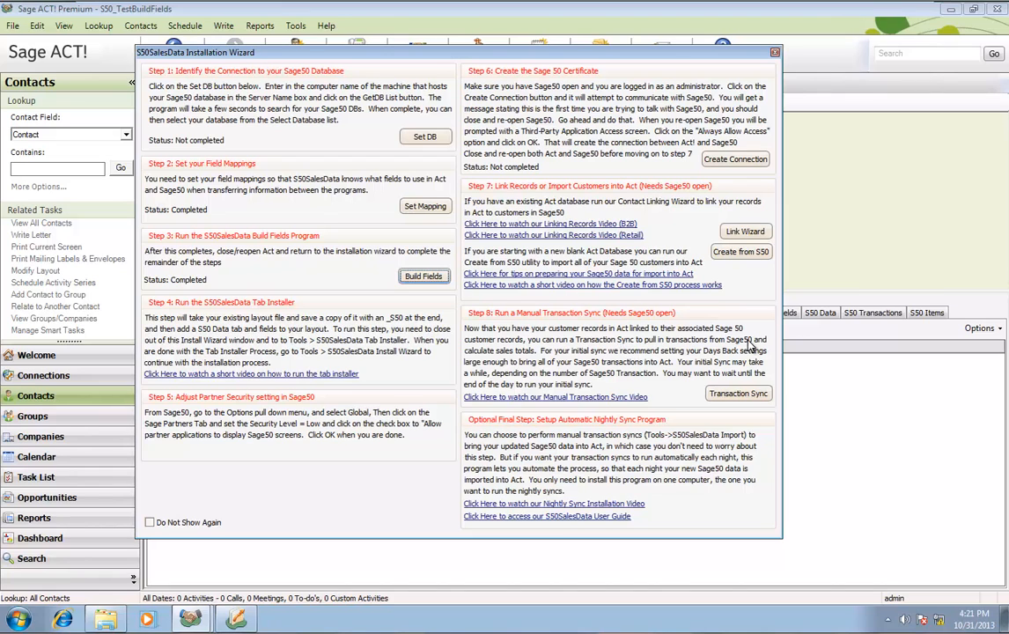
drag(770, 55, 771, 49)
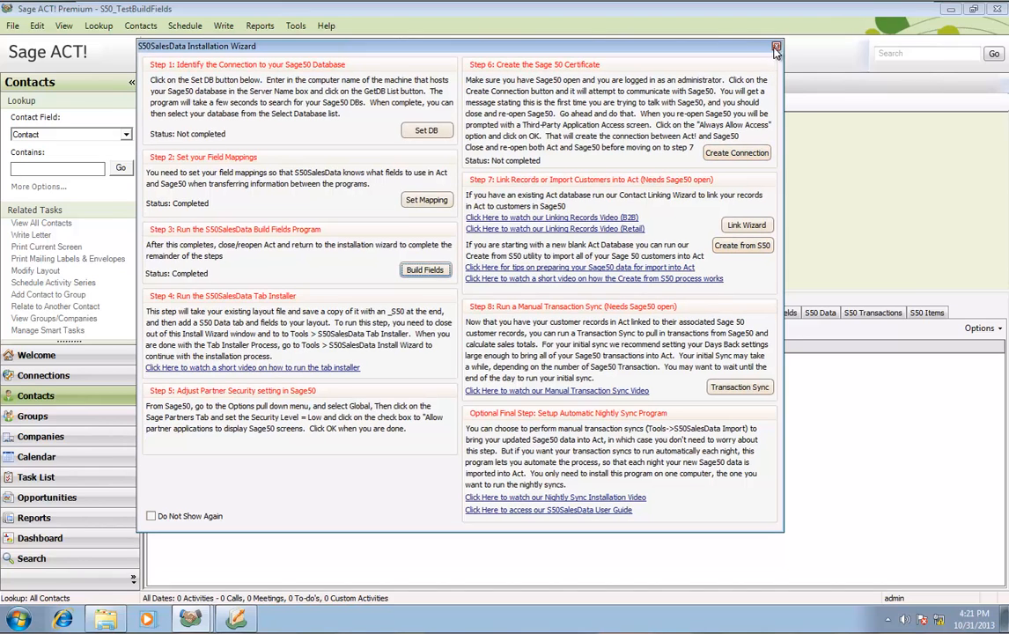
click(776, 47)
Check that ABC Cleaning's S50 Data and S50 Transactions tabs are still empty
click(819, 313)
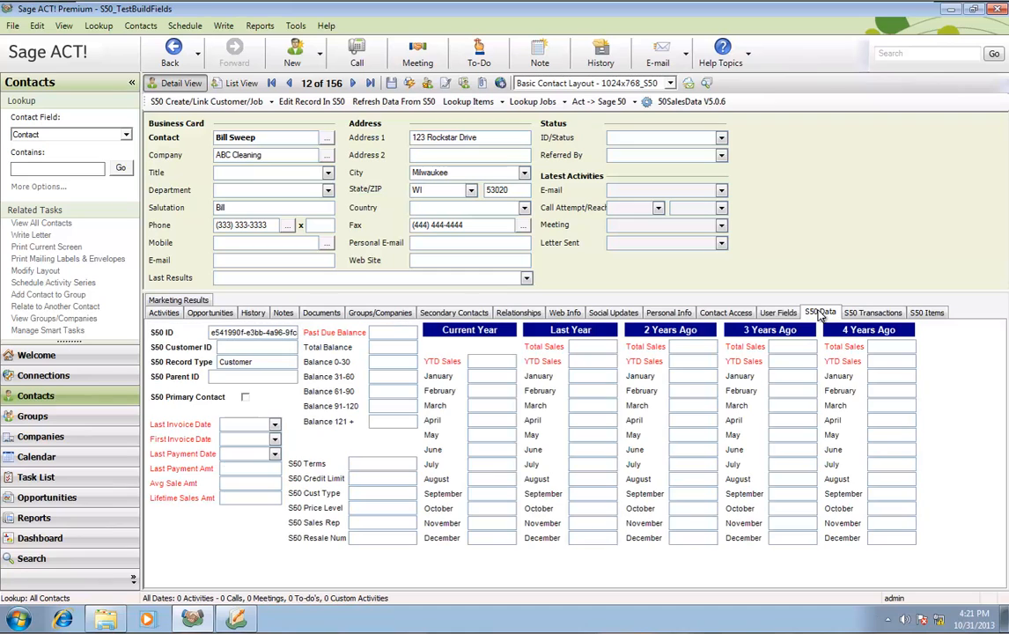
click(886, 315)
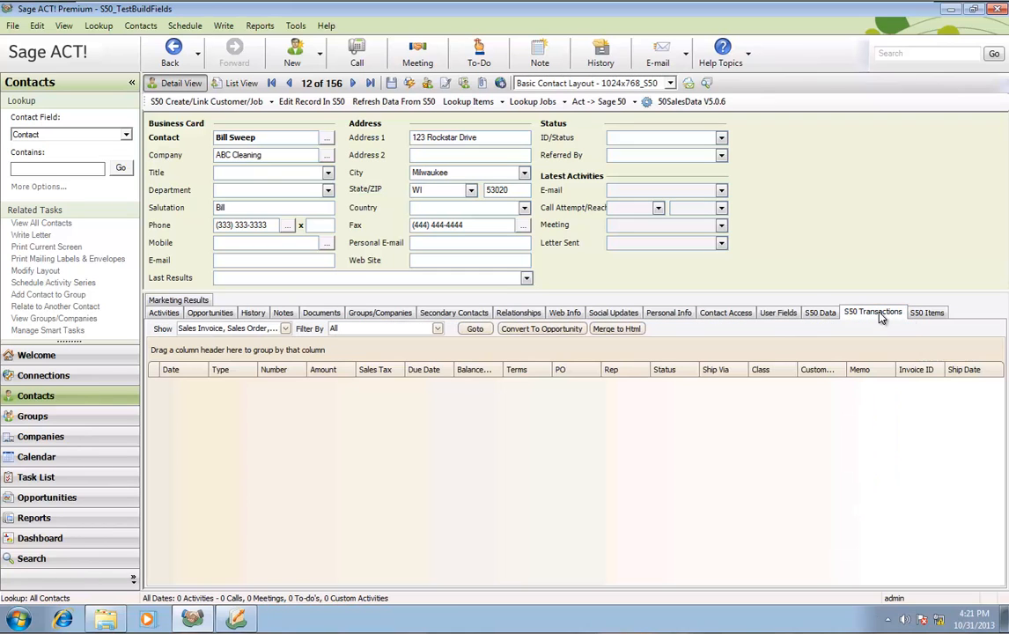
click(817, 315)
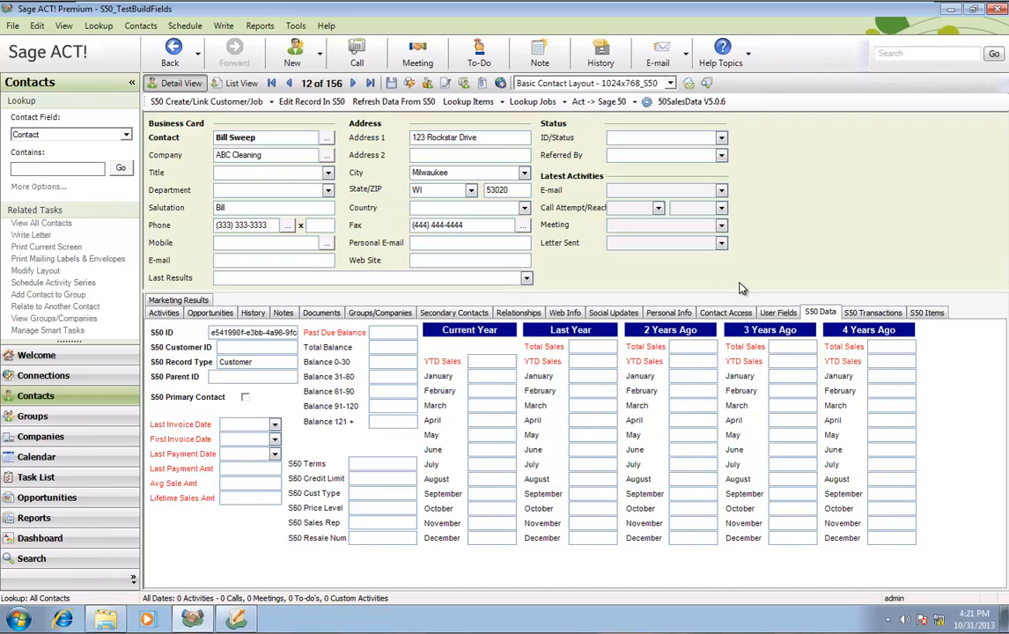
Reopen the S50SalesData installation wizard once more and close it again
click(296, 27)
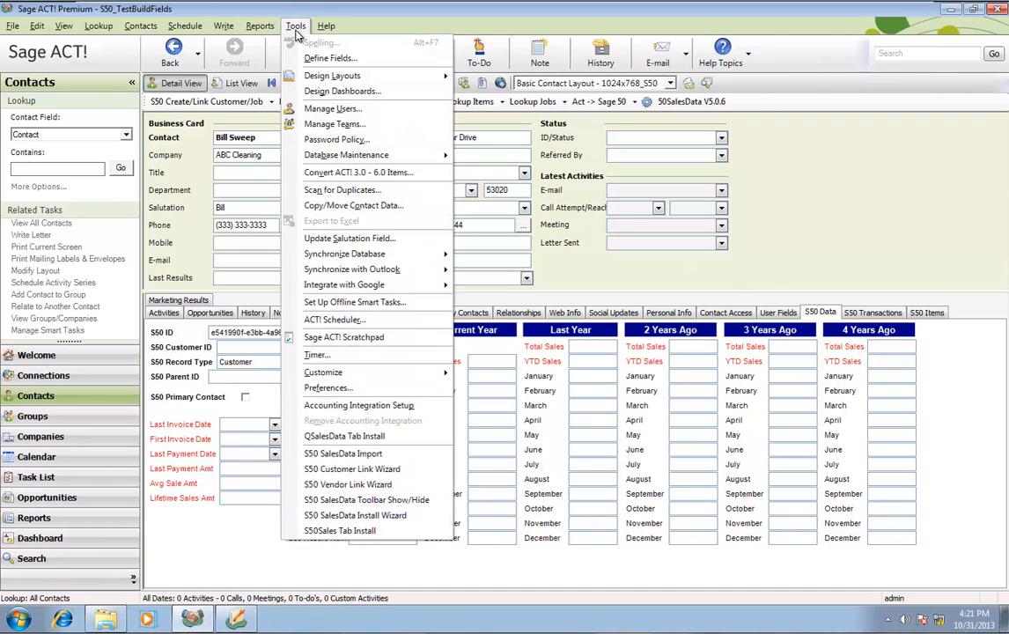
click(421, 516)
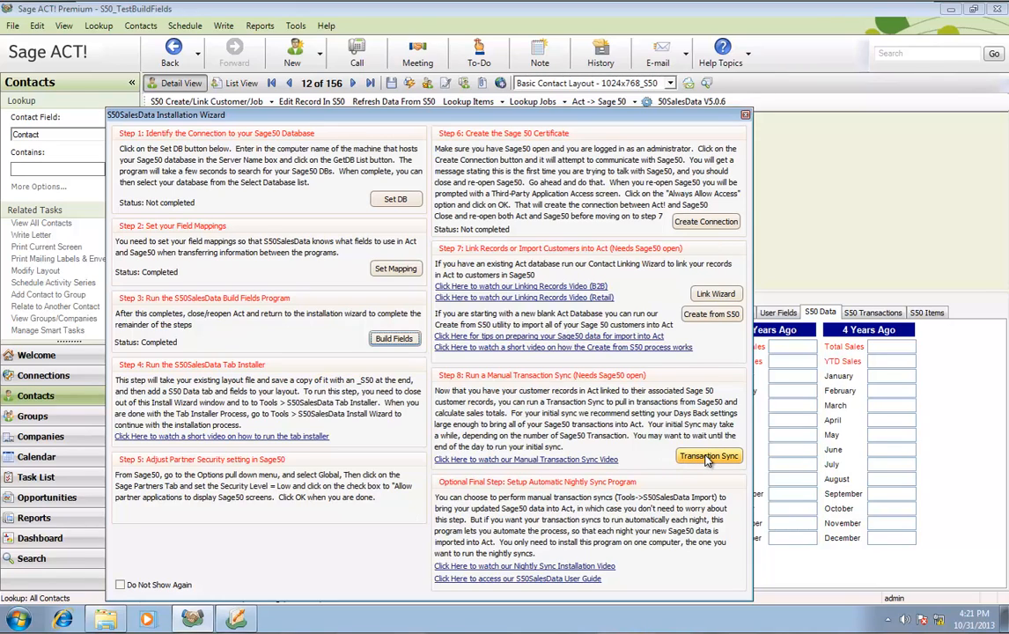
click(745, 117)
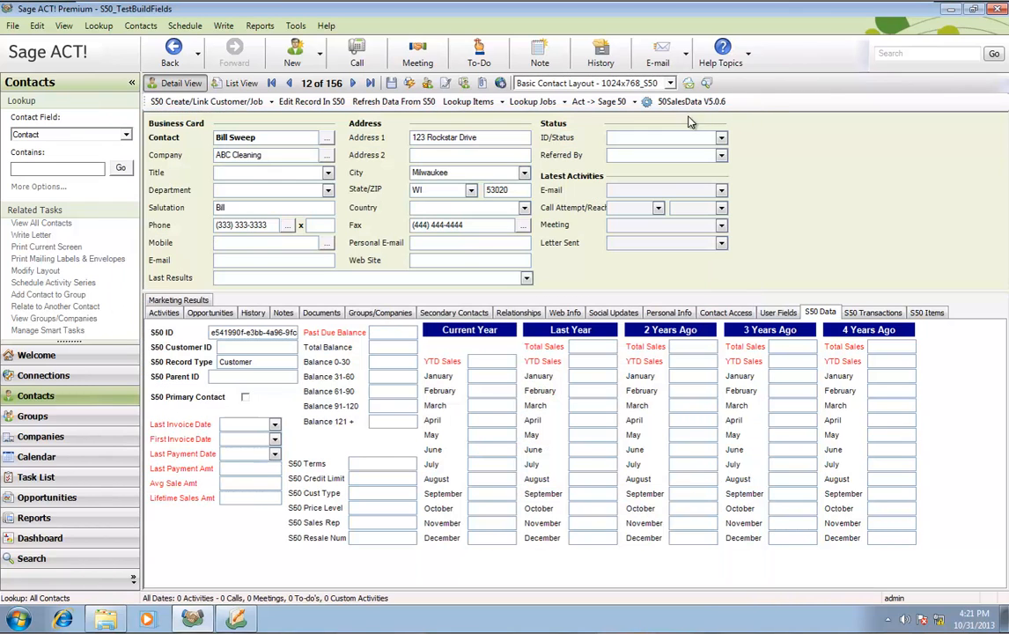
click(296, 26)
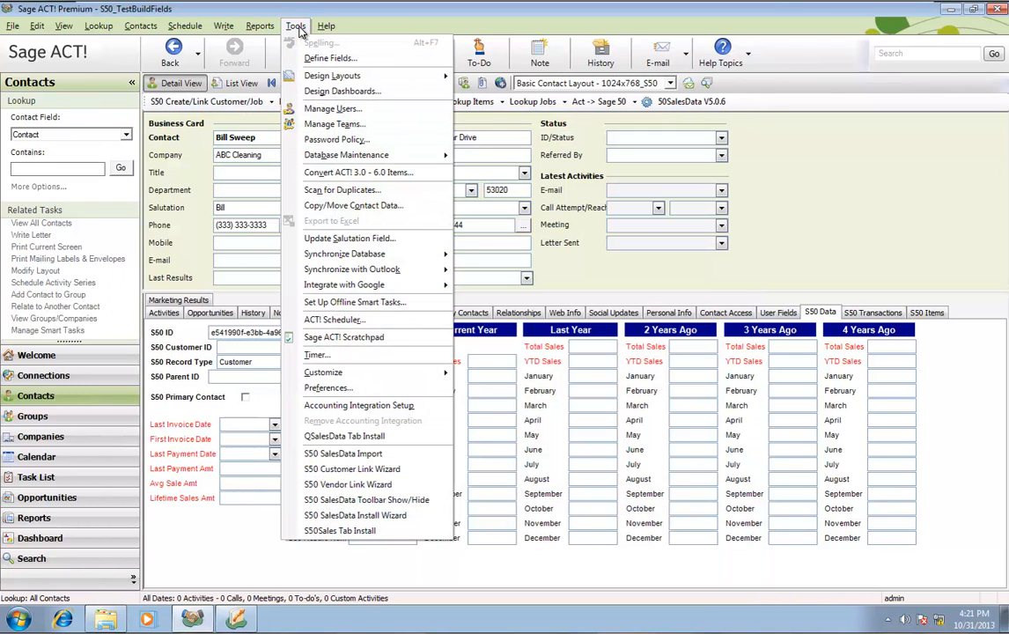
Set the S50 SalesData Import Days Back fields to 3650, run Transaction Sync, then close the dialog
click(403, 458)
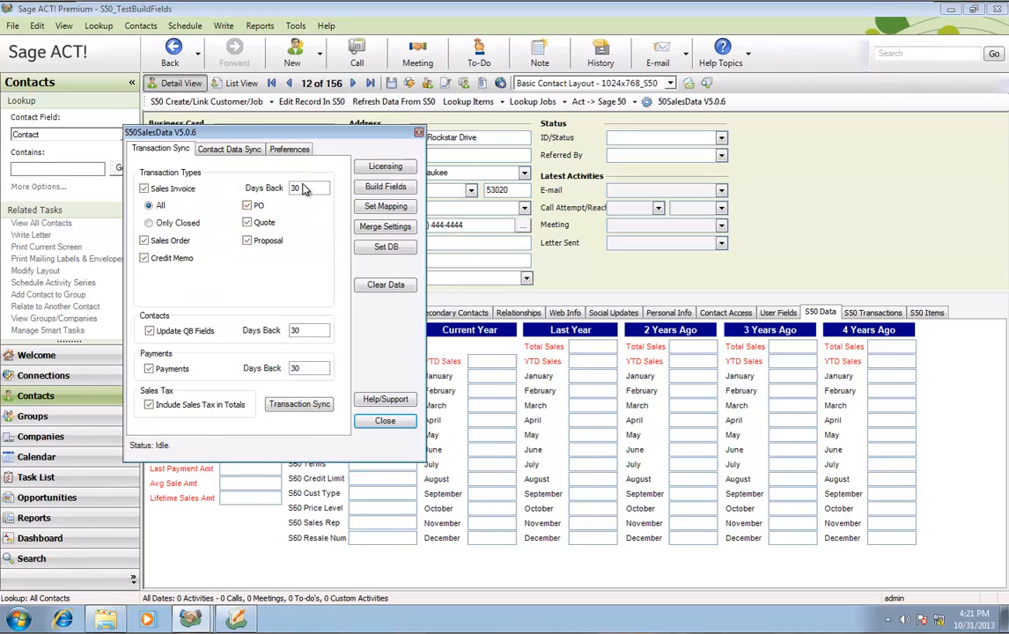
click(308, 193)
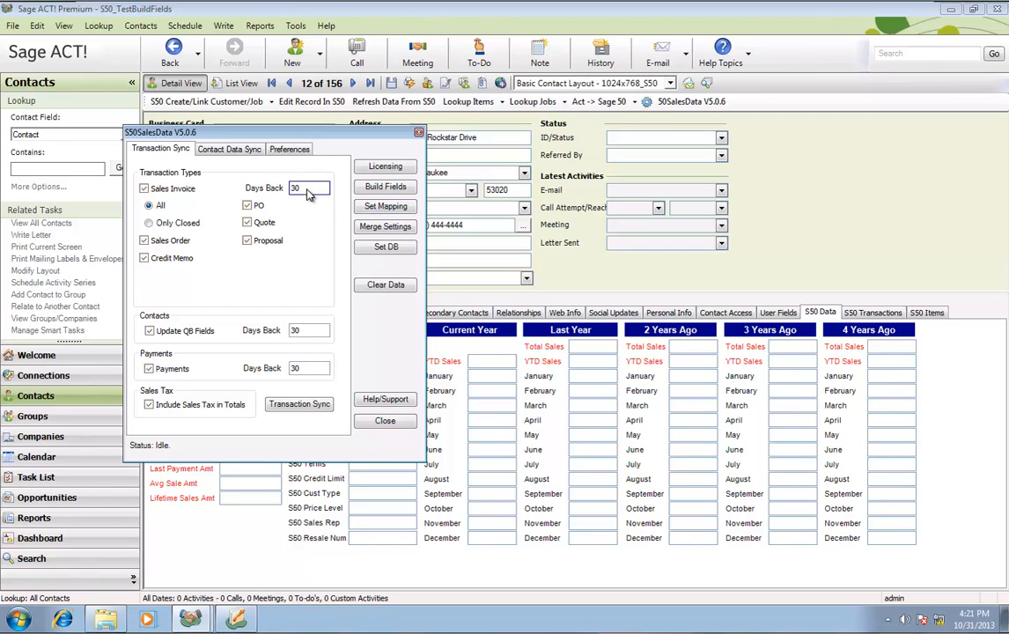
key(BackSpace)
text(650)
click(305, 332)
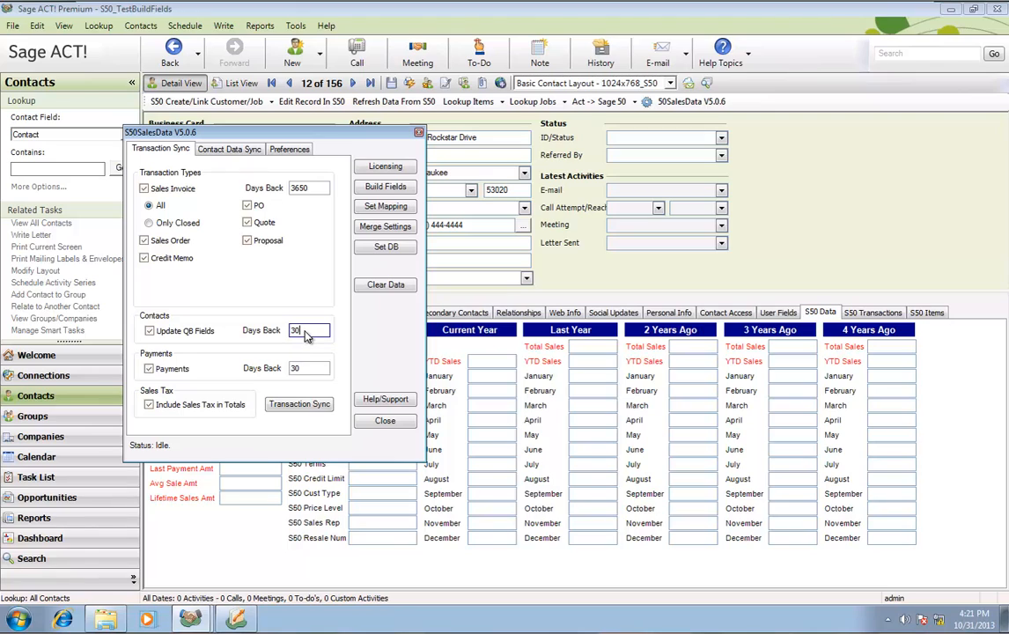
text(650)
click(312, 370)
text(65)
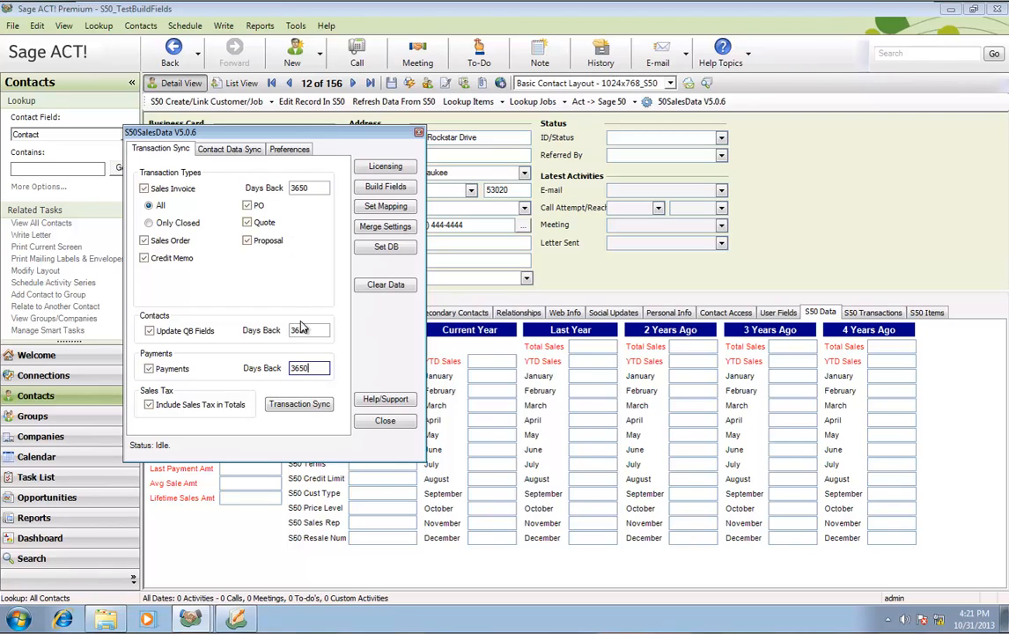
click(291, 407)
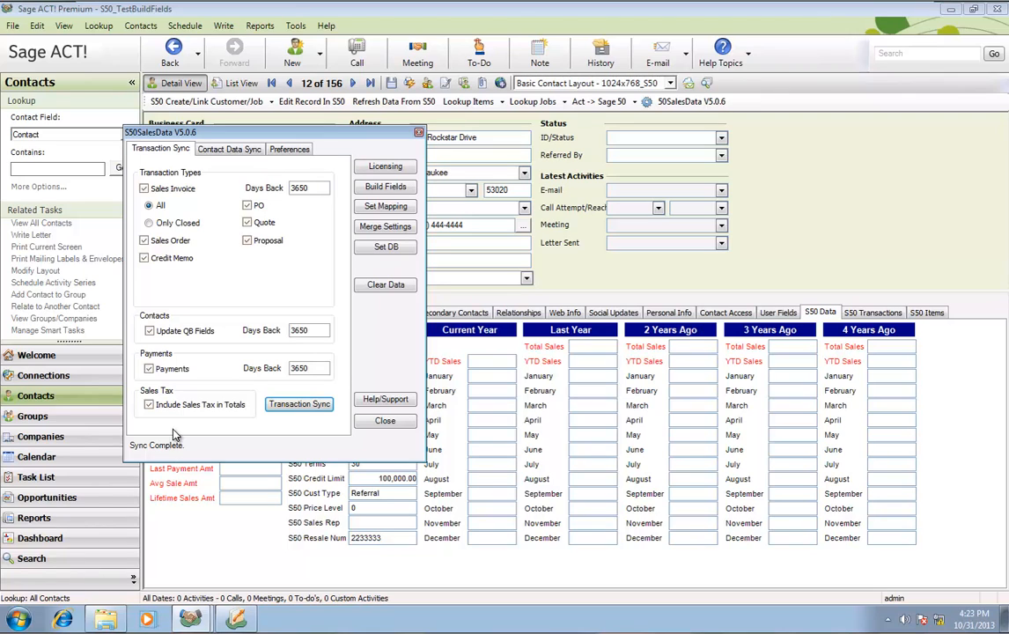
click(385, 421)
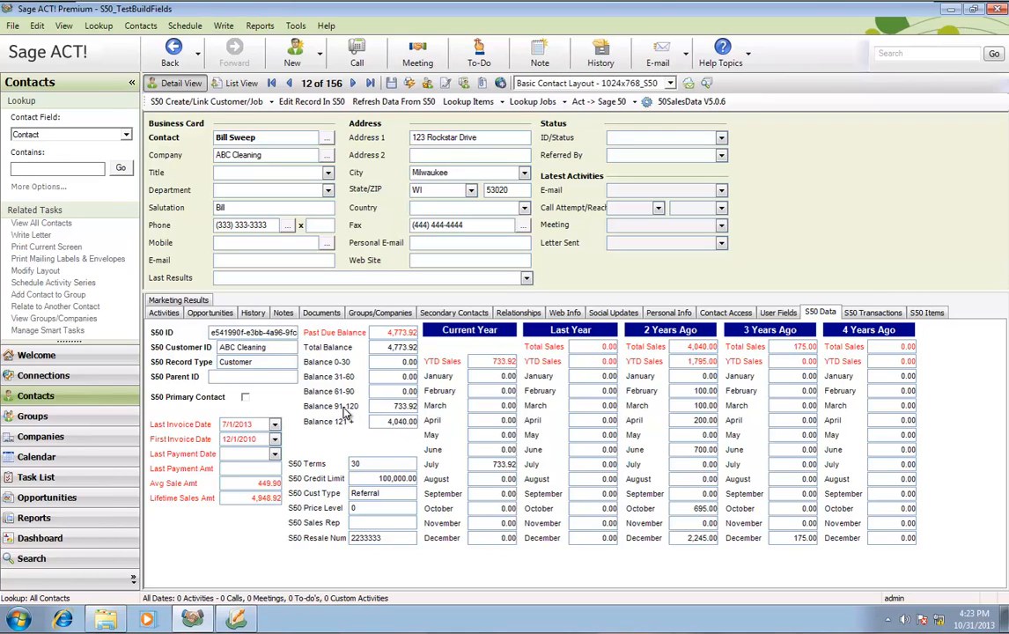
Review ABC Cleaning's invoice 217, its line items and sales figures, then reopen the installation wizard
click(873, 314)
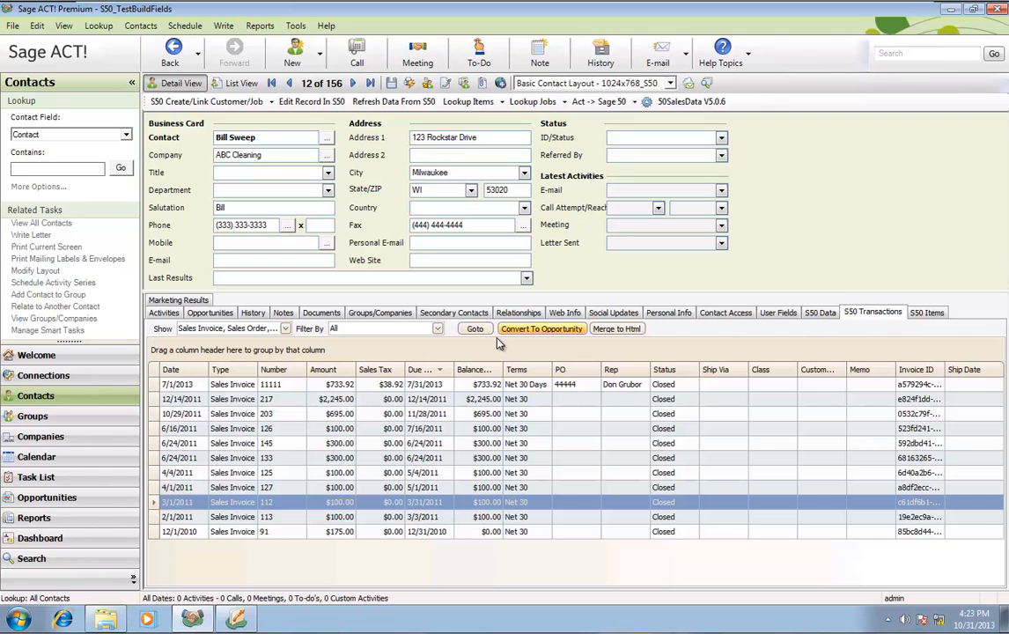
double_click(252, 401)
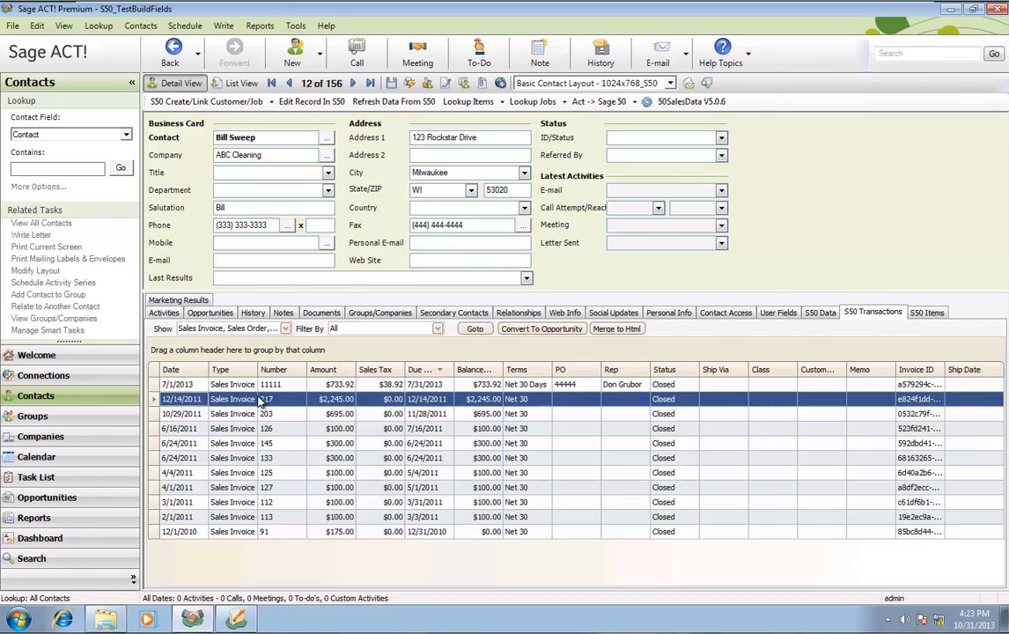
click(748, 155)
click(926, 313)
click(875, 314)
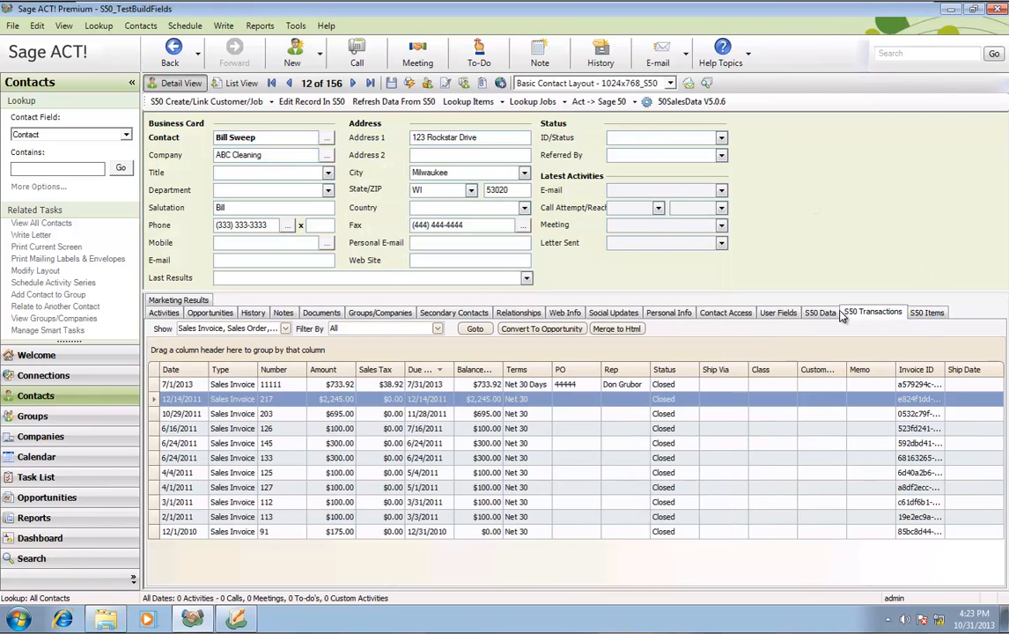
click(820, 312)
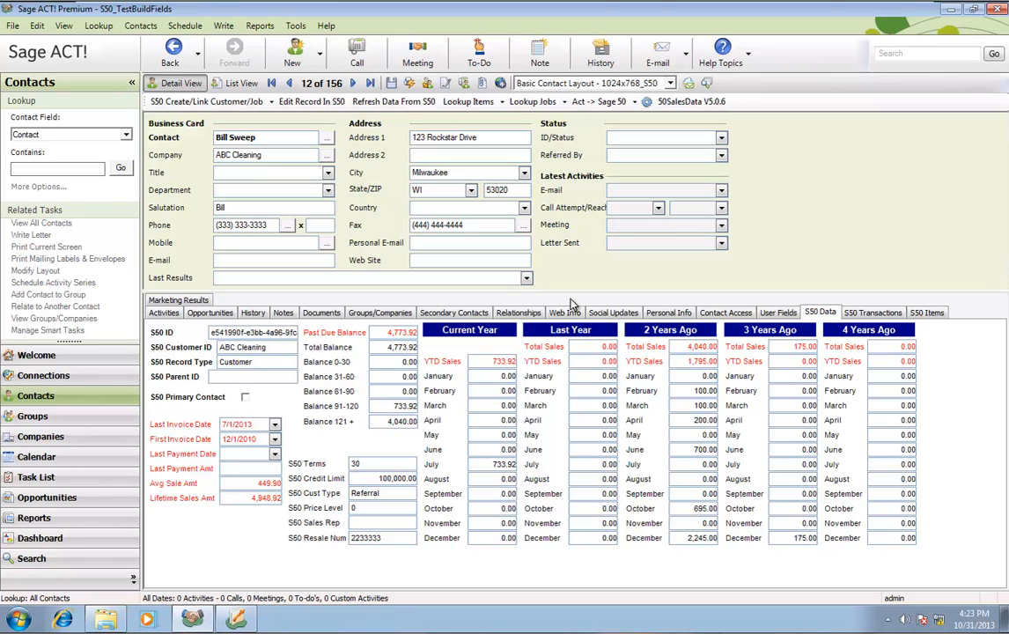
click(295, 26)
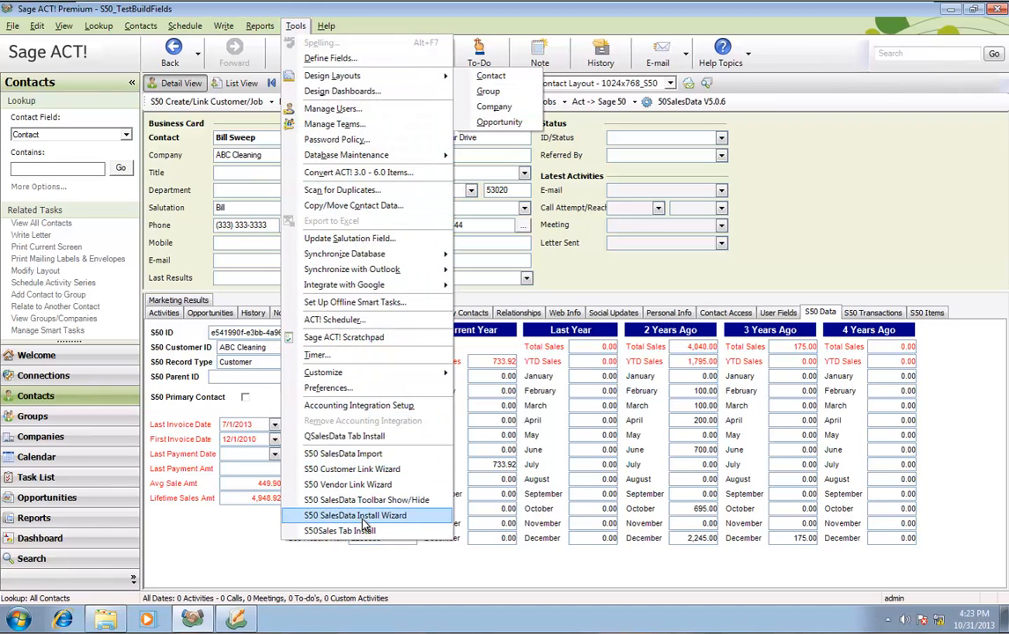
click(352, 515)
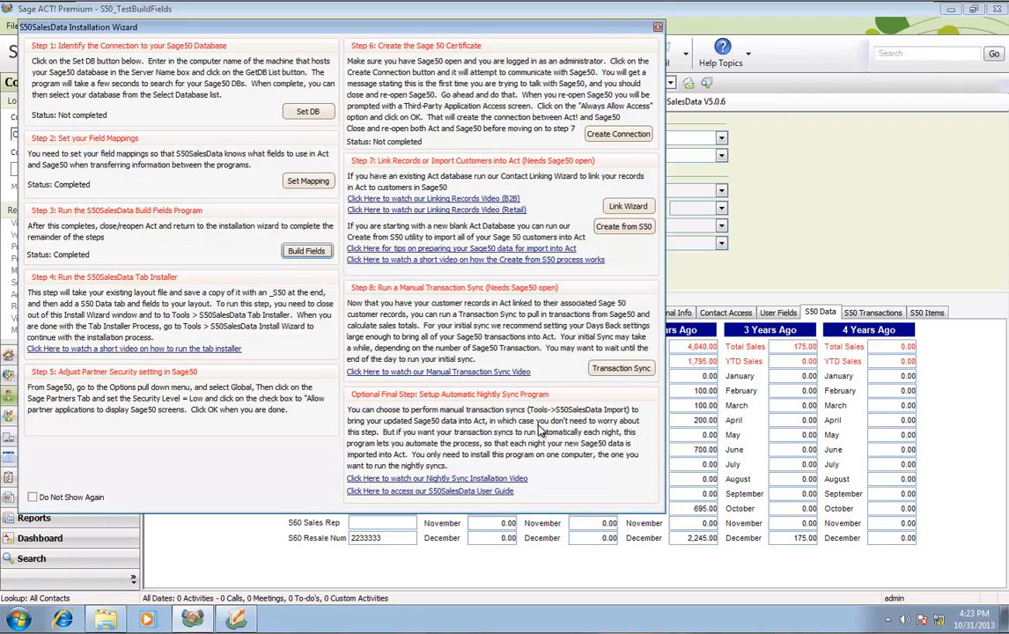